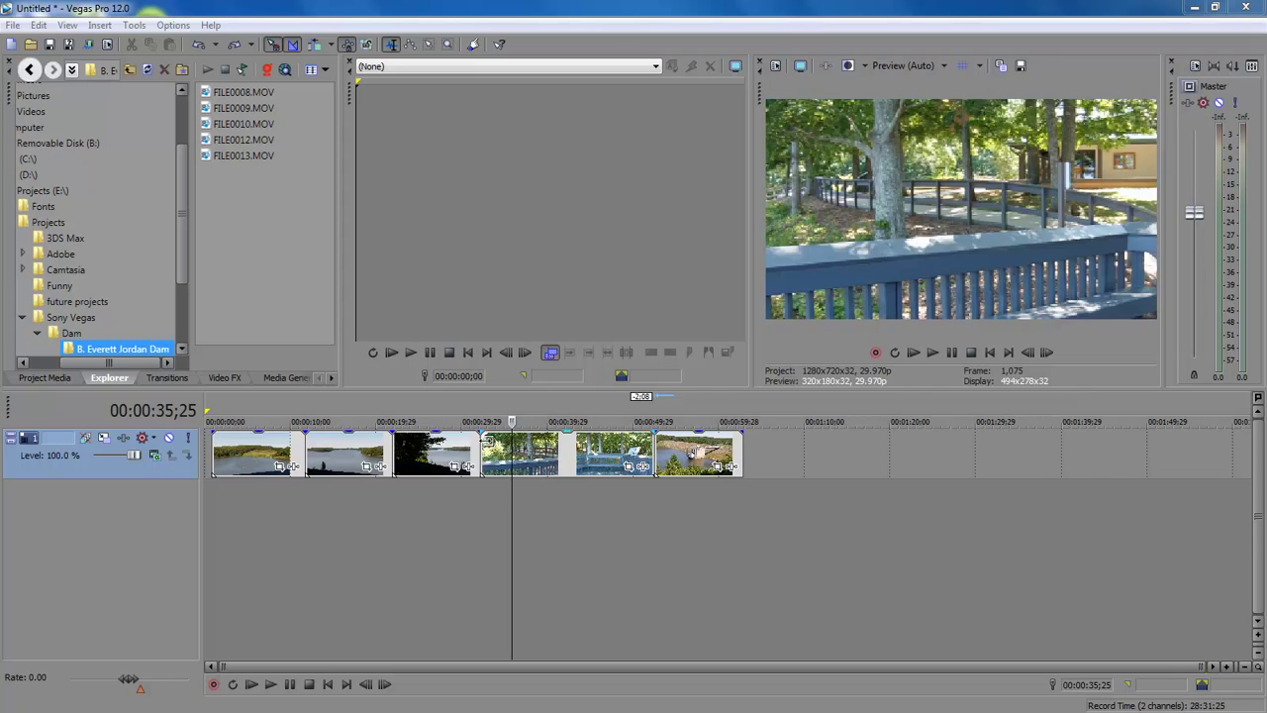
# Move the fourth clip down to create track 2, preview it, then return it to track 1
pyautogui.moveTo(511, 422); pyautogui.dragTo(479, 422)
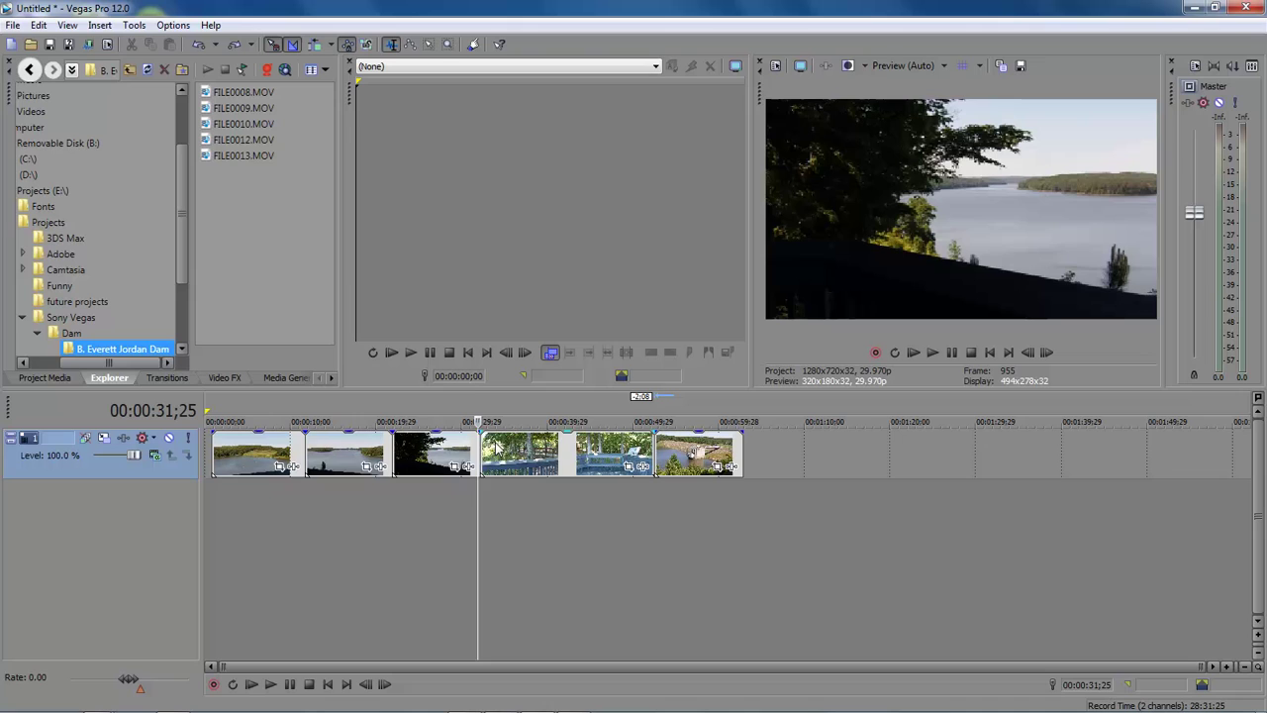
pyautogui.moveTo(502, 452)
pyautogui.mouseDown()
pyautogui.moveTo(485, 500)
pyautogui.moveTo(500, 507)
pyautogui.mouseUp()
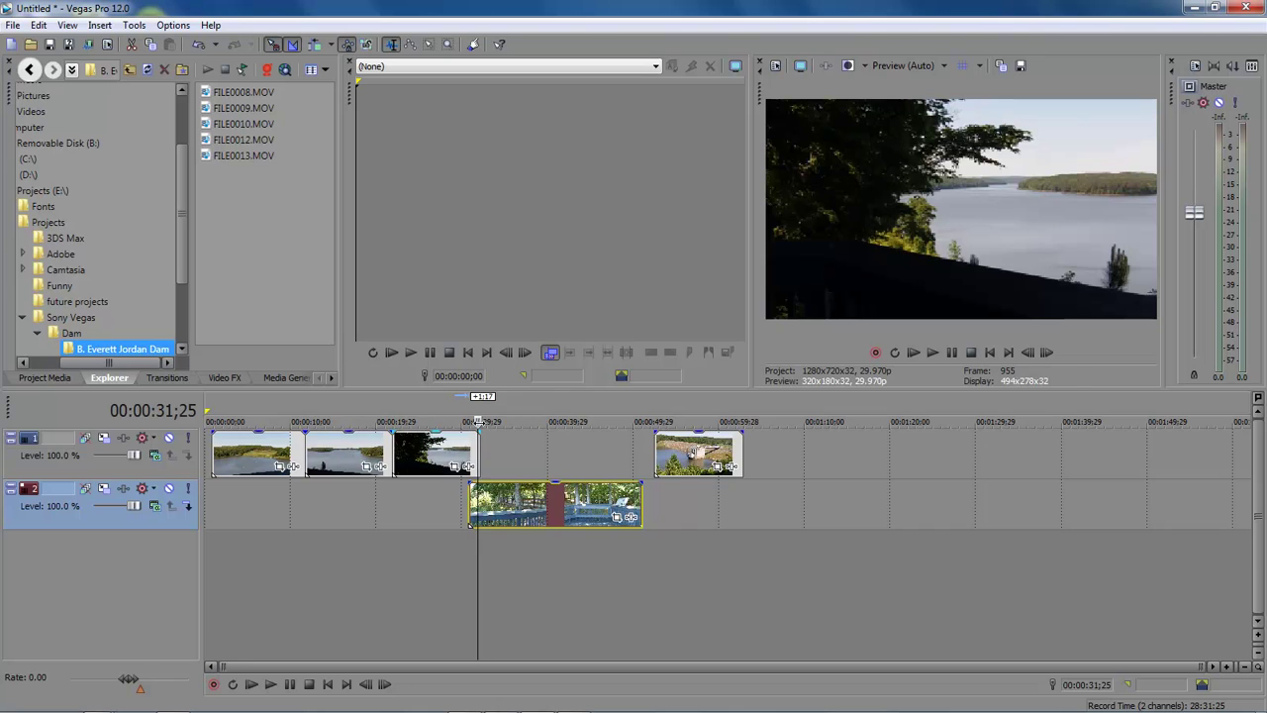
pyautogui.press('space')
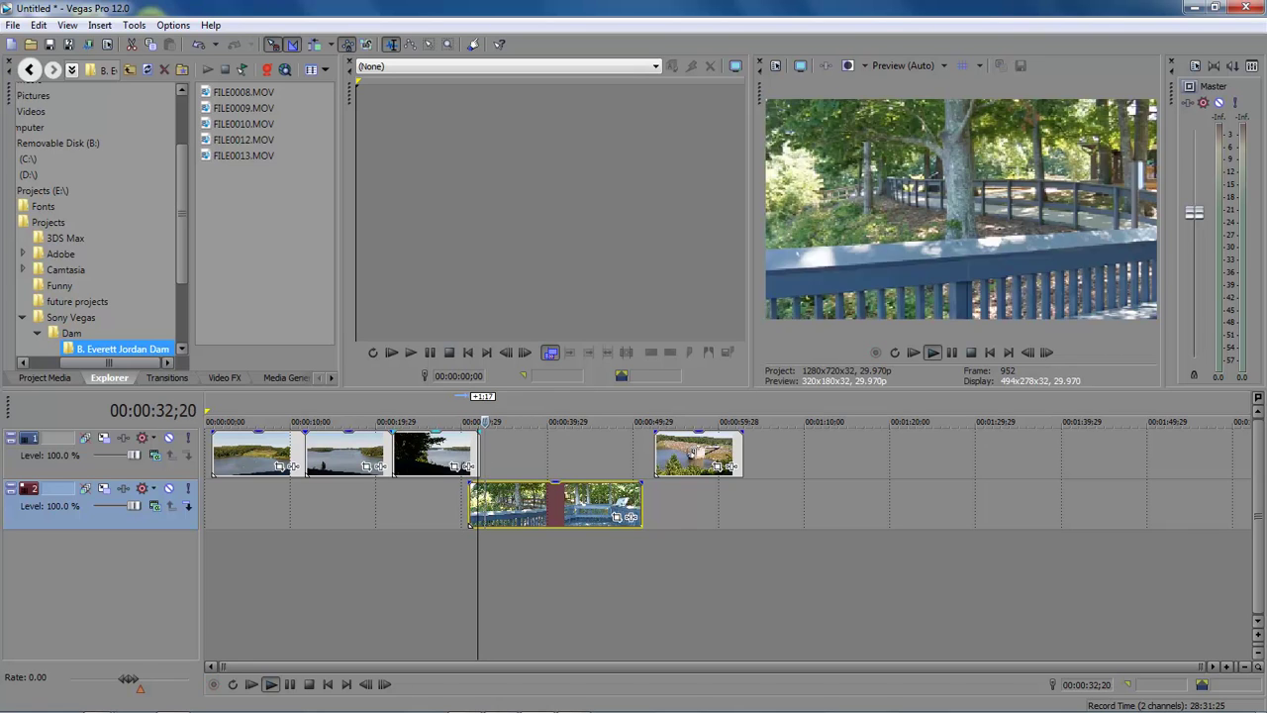
pyautogui.moveTo(515, 505); pyautogui.dragTo(535, 473)
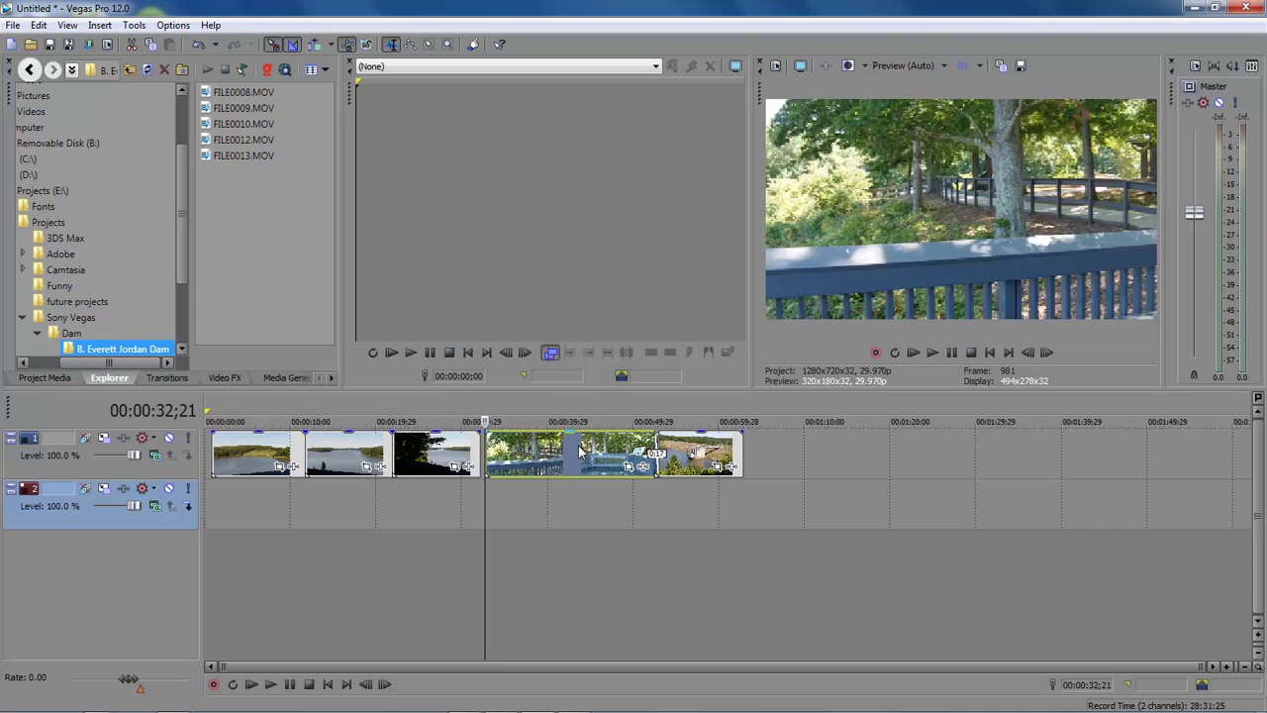
pyautogui.moveTo(582, 453); pyautogui.dragTo(573, 452)
# Place the playhead near 38 seconds and select the first clip on track 1
pyautogui.click(537, 497)
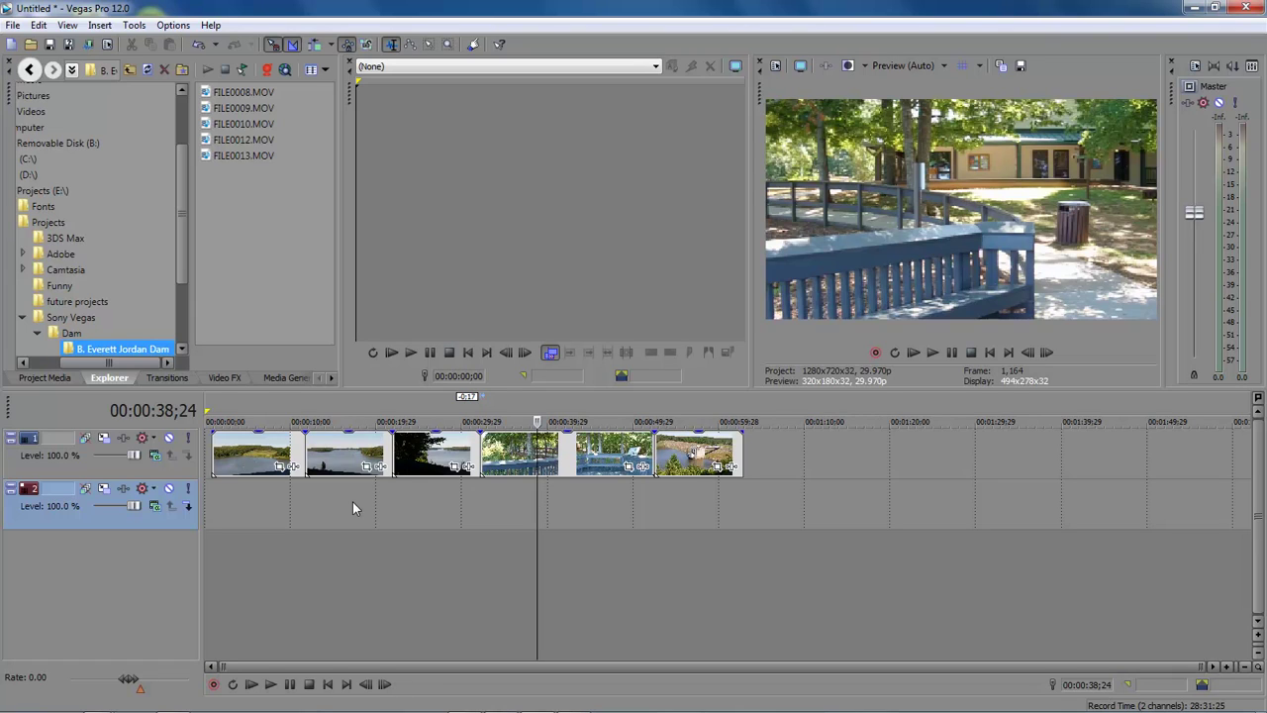
pyautogui.click(303, 447)
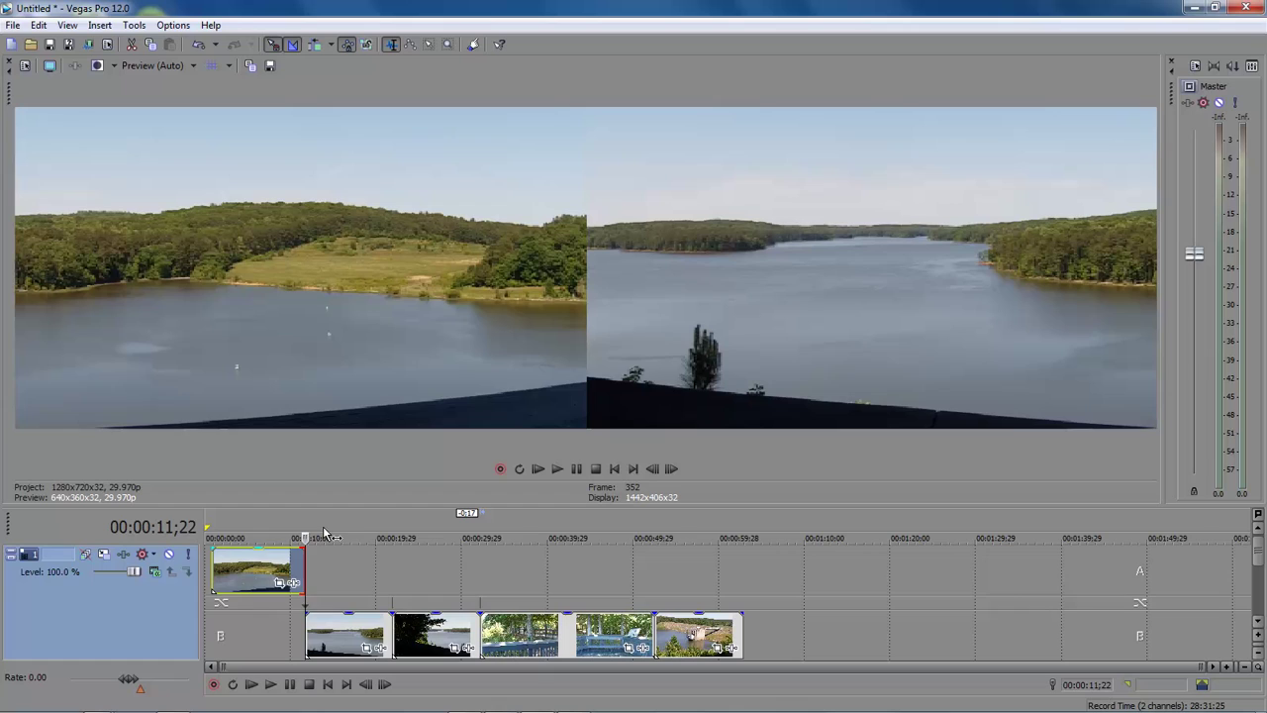
# Overlap the second clip onto the first clip's end near 10 seconds to form a crossfade
pyautogui.moveTo(304, 540); pyautogui.dragTo(300, 540)
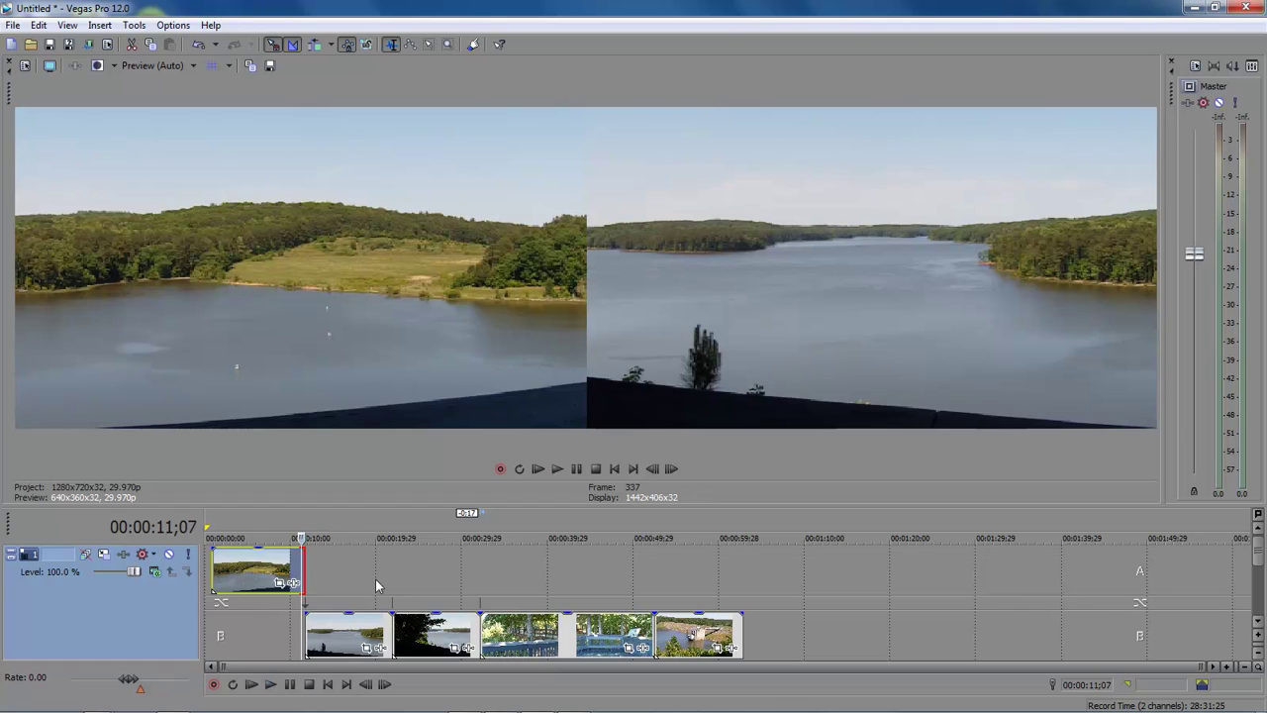
pyautogui.click(323, 630)
pyautogui.moveTo(324, 625); pyautogui.dragTo(308, 629)
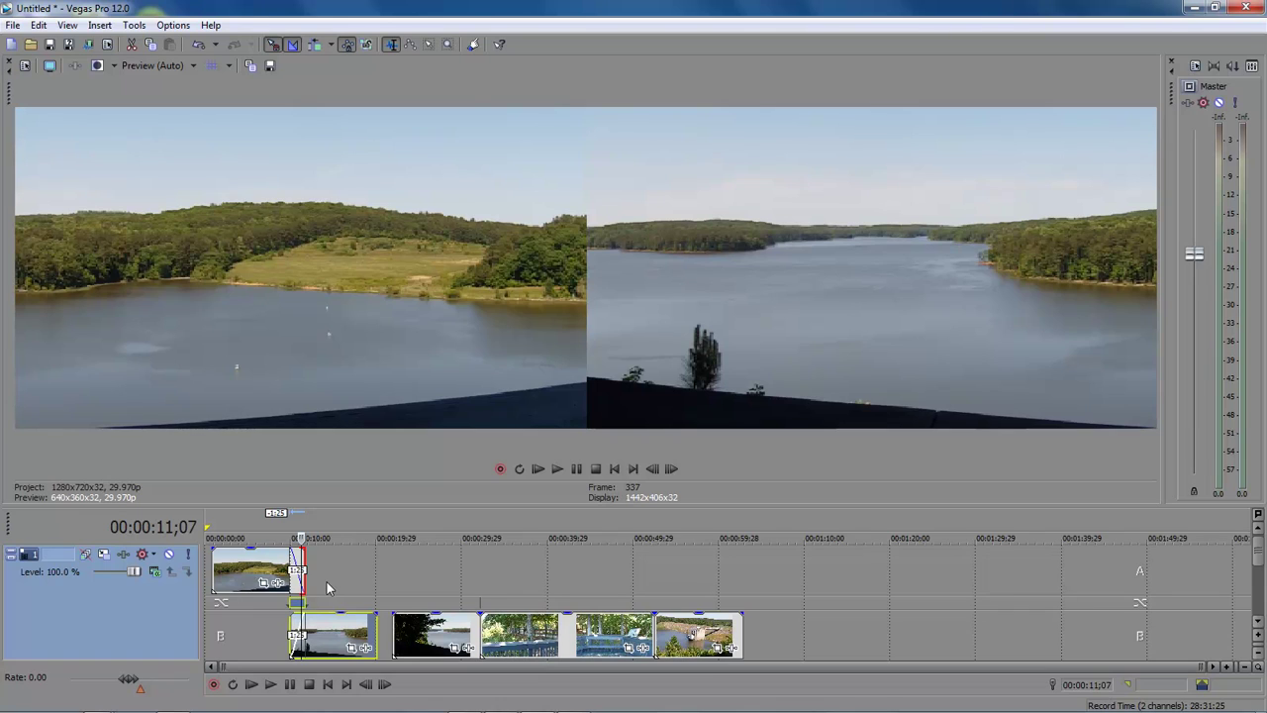
pyautogui.moveTo(321, 625)
pyautogui.mouseDown()
pyautogui.moveTo(340, 624)
pyautogui.moveTo(323, 625)
pyautogui.mouseUp()
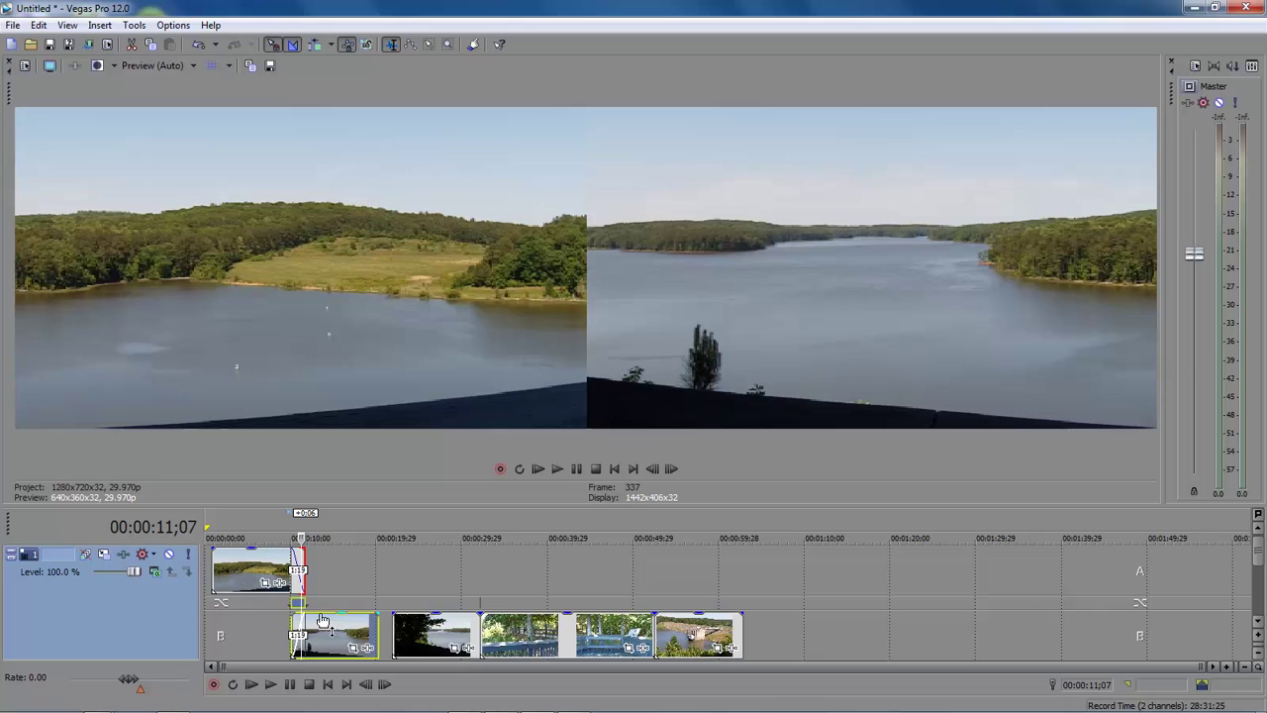
# Play back the new crossfade from just before it, then stop
pyautogui.press('j')
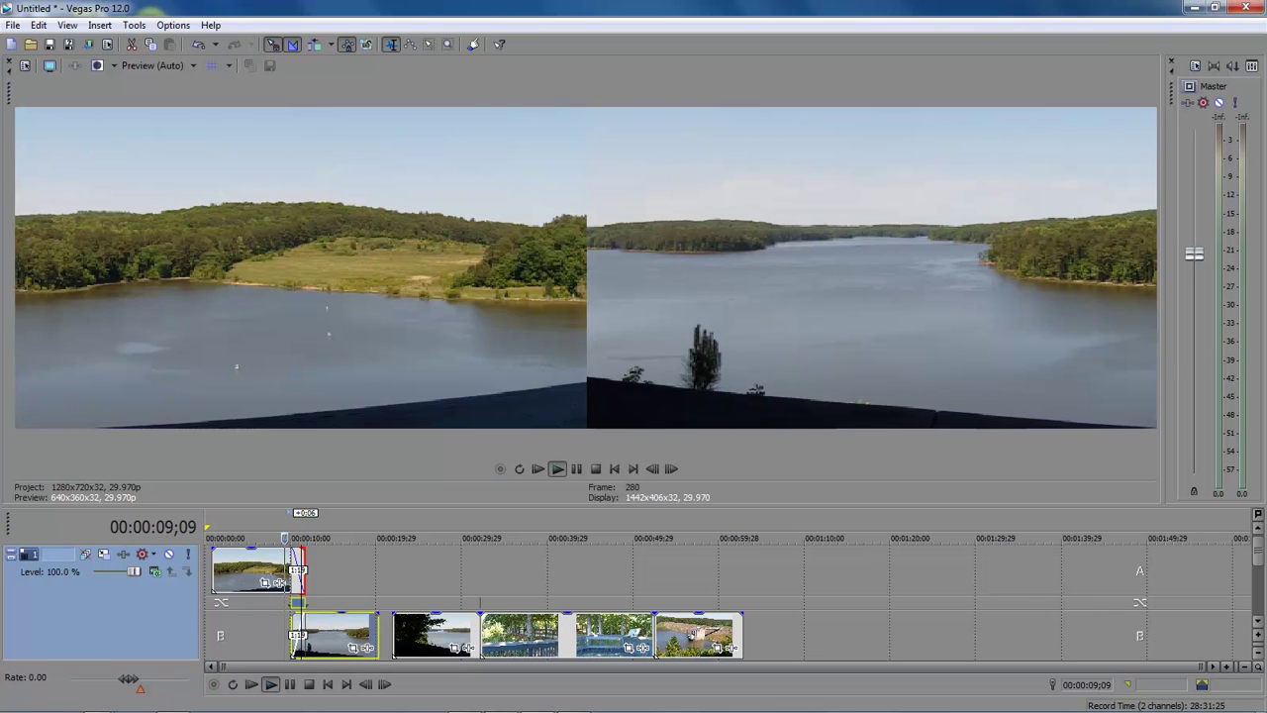
pyautogui.press('l')
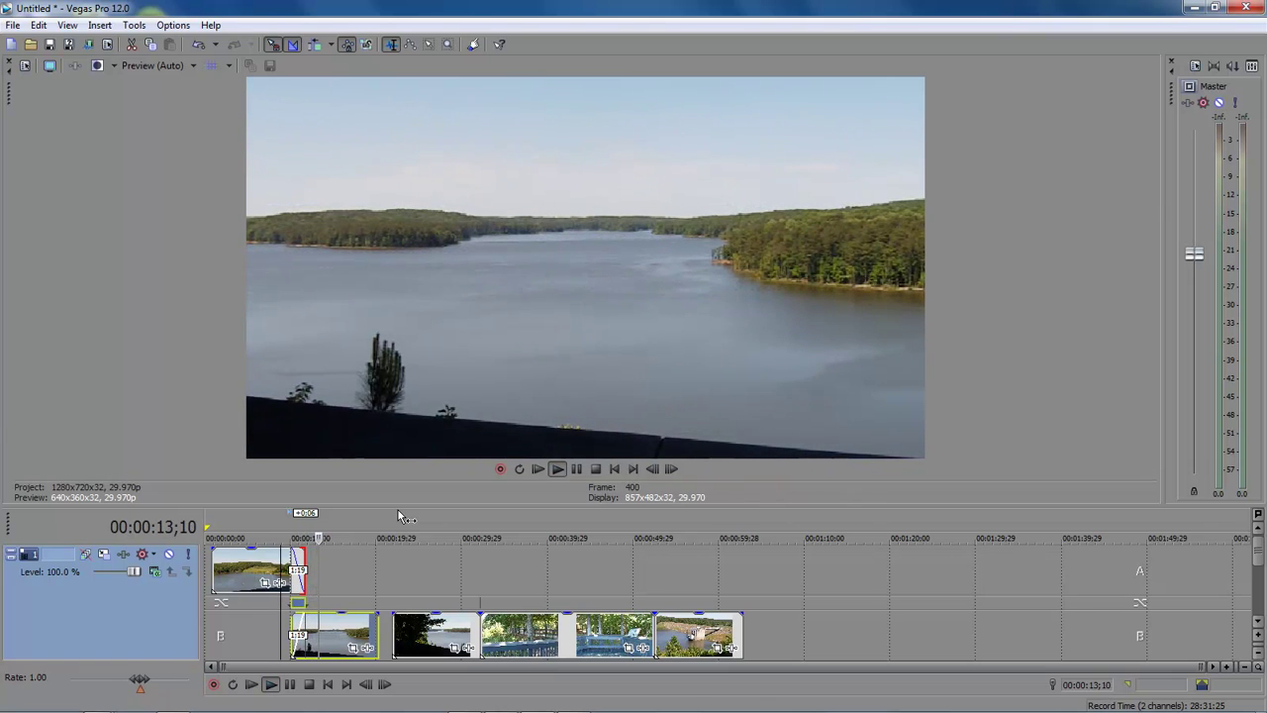
pyautogui.press('space')
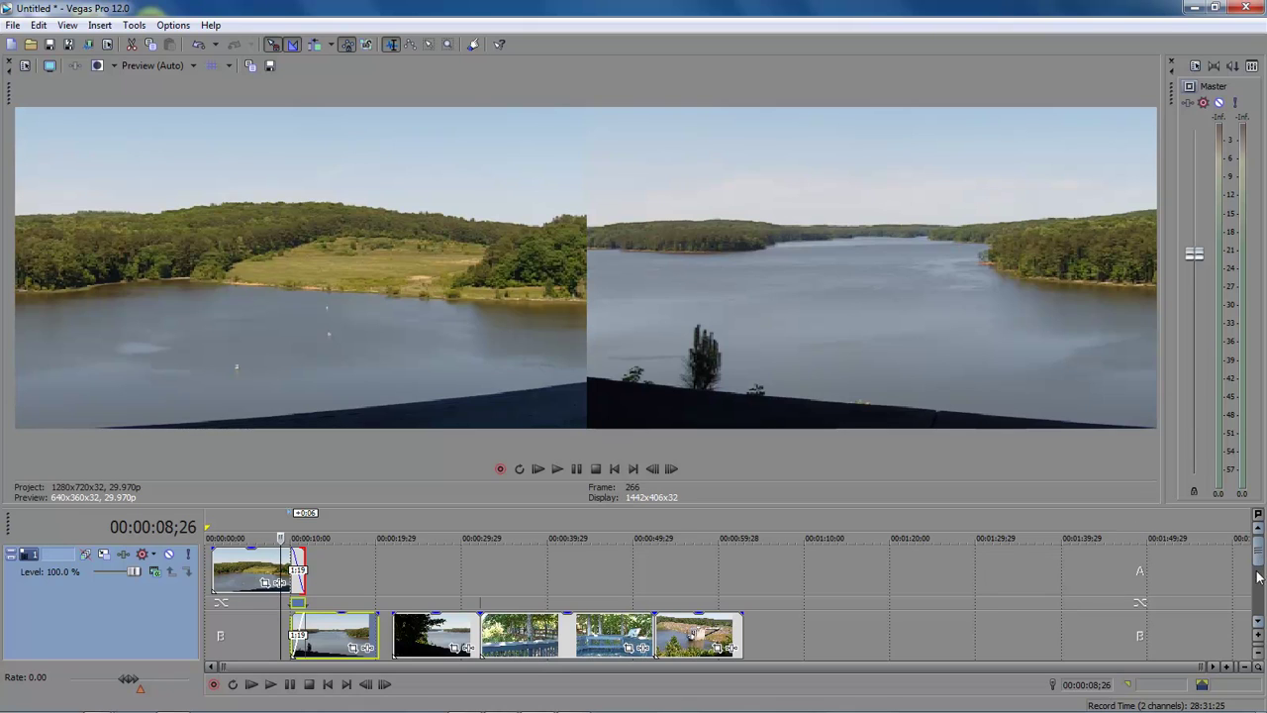
# Enlarge the timeline area to reveal the second track
pyautogui.click(1259, 622)
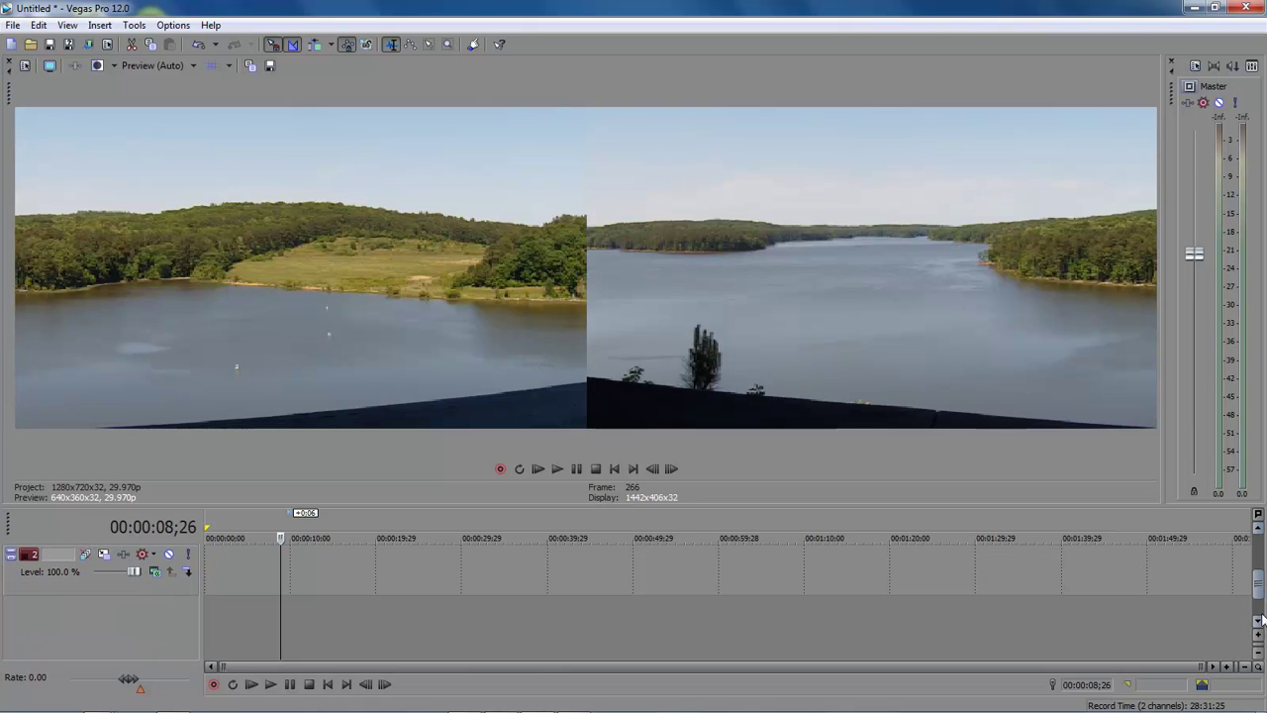
pyautogui.moveTo(1259, 582); pyautogui.dragTo(1258, 549)
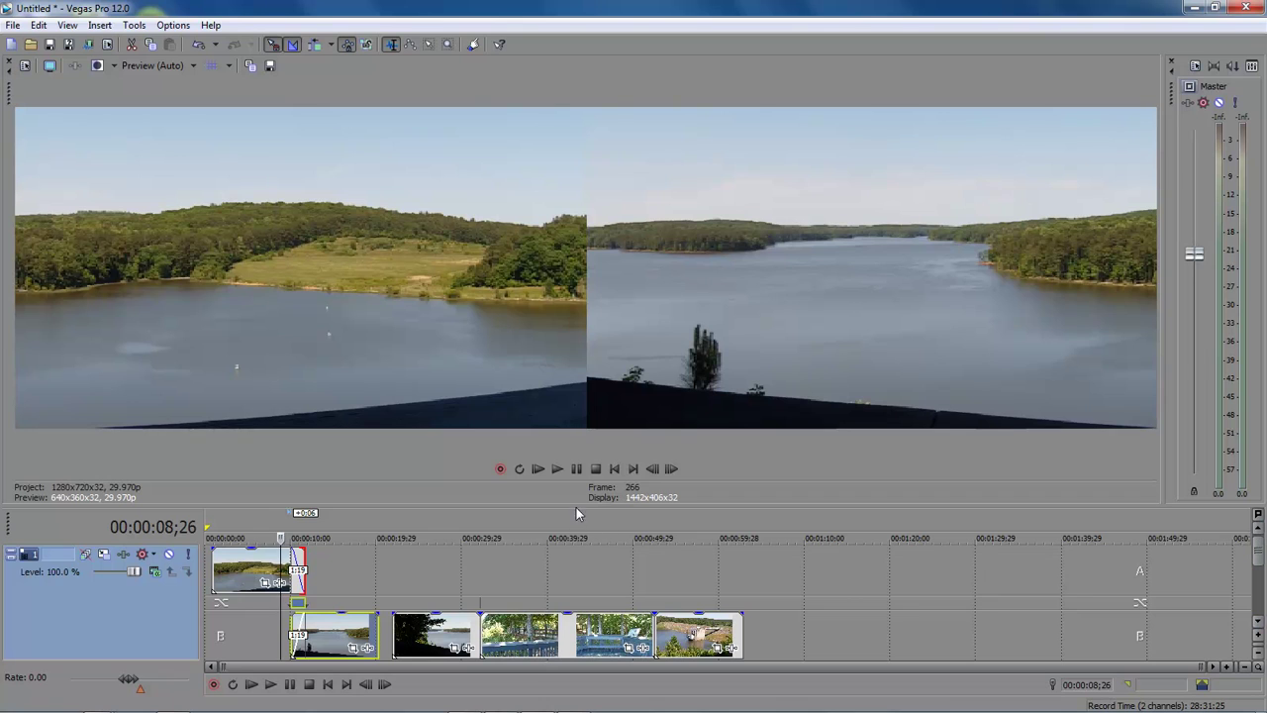
pyautogui.moveTo(574, 505); pyautogui.dragTo(574, 370)
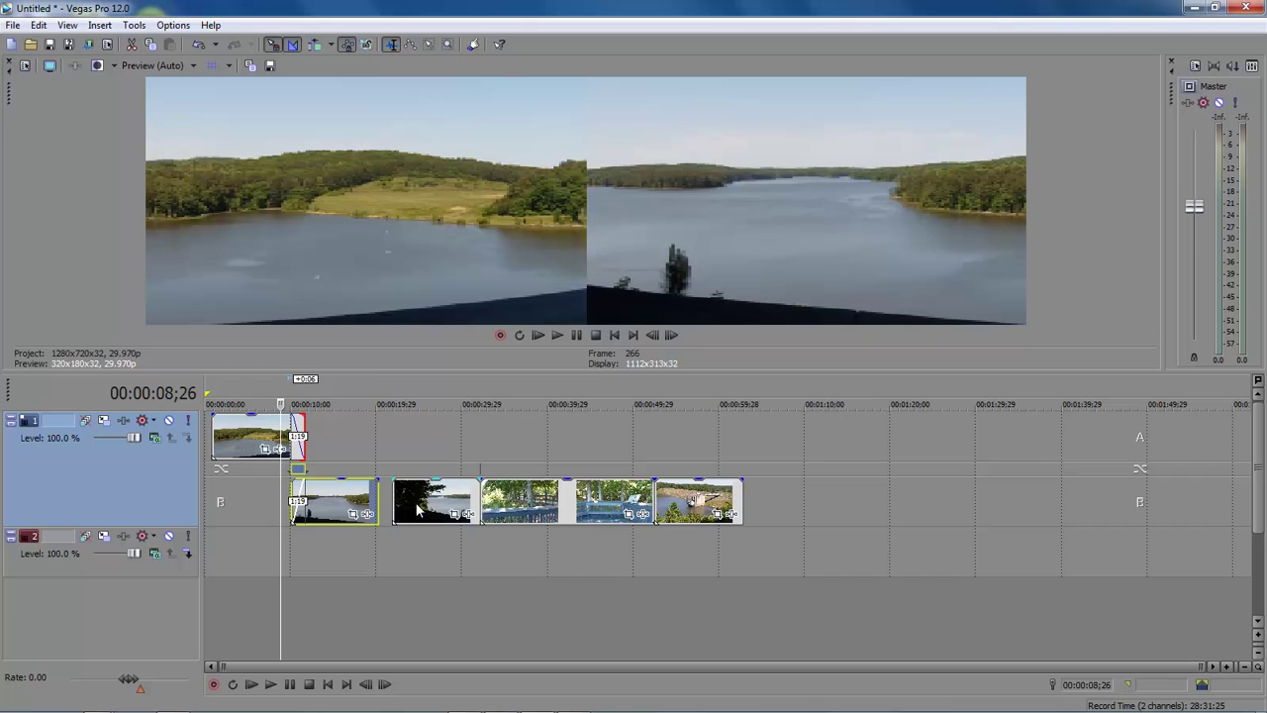
# Lift the dark clip out and back, close the gaps, and collapse the track to one lane
pyautogui.moveTo(417, 511)
pyautogui.mouseDown()
pyautogui.moveTo(404, 509)
pyautogui.moveTo(379, 558)
pyautogui.moveTo(412, 554)
pyautogui.mouseUp()
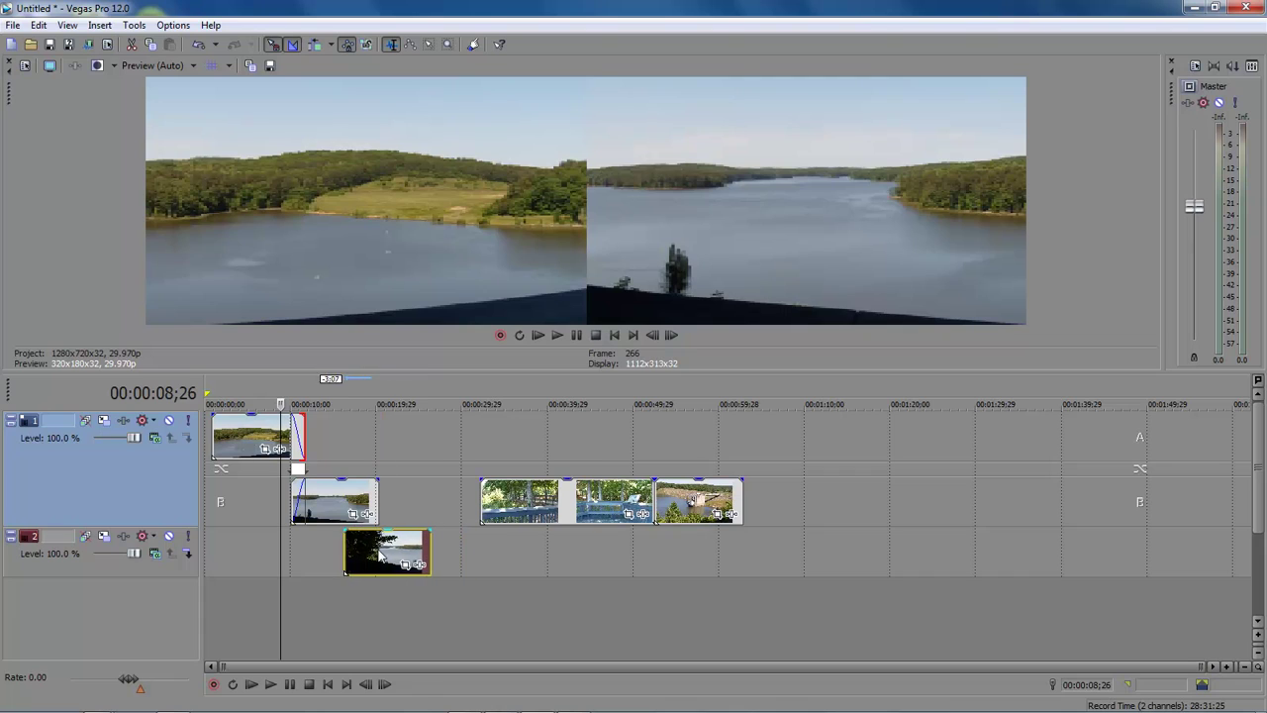
pyautogui.moveTo(410, 554); pyautogui.dragTo(412, 512)
pyautogui.moveTo(628, 512)
pyautogui.mouseDown()
pyautogui.moveTo(614, 512)
pyautogui.moveTo(663, 511)
pyautogui.mouseUp()
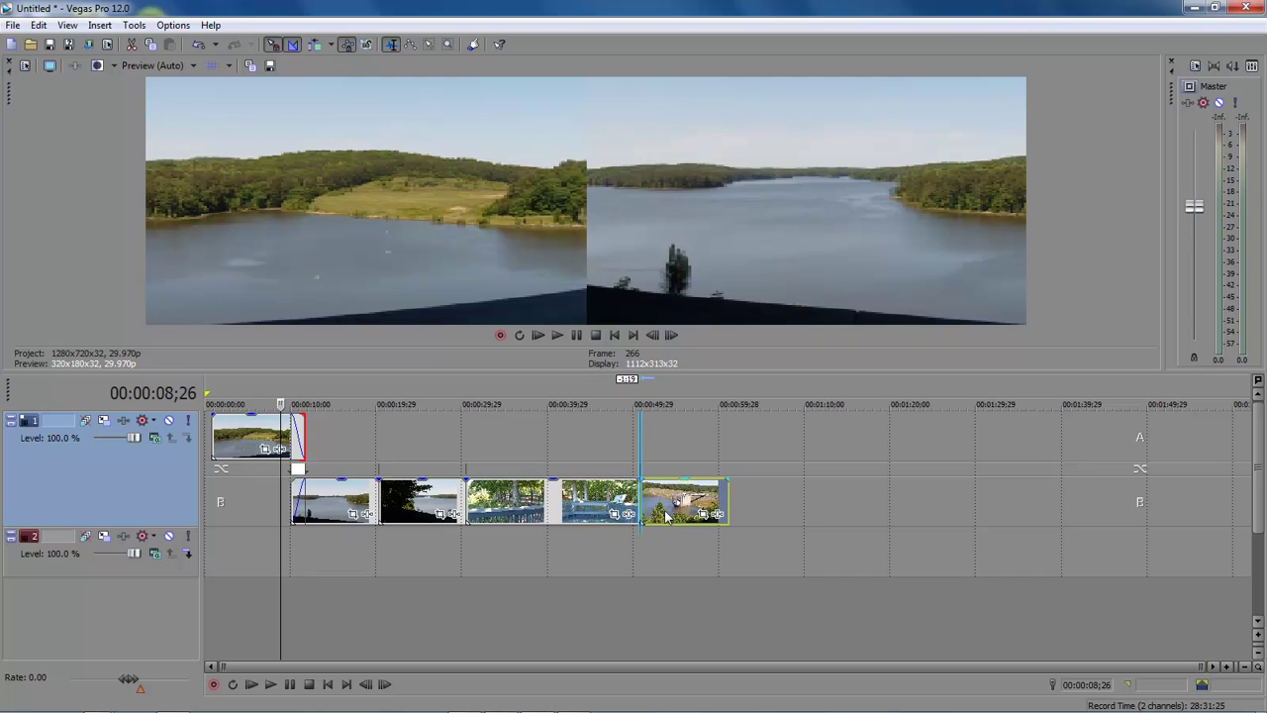
pyautogui.click(306, 431)
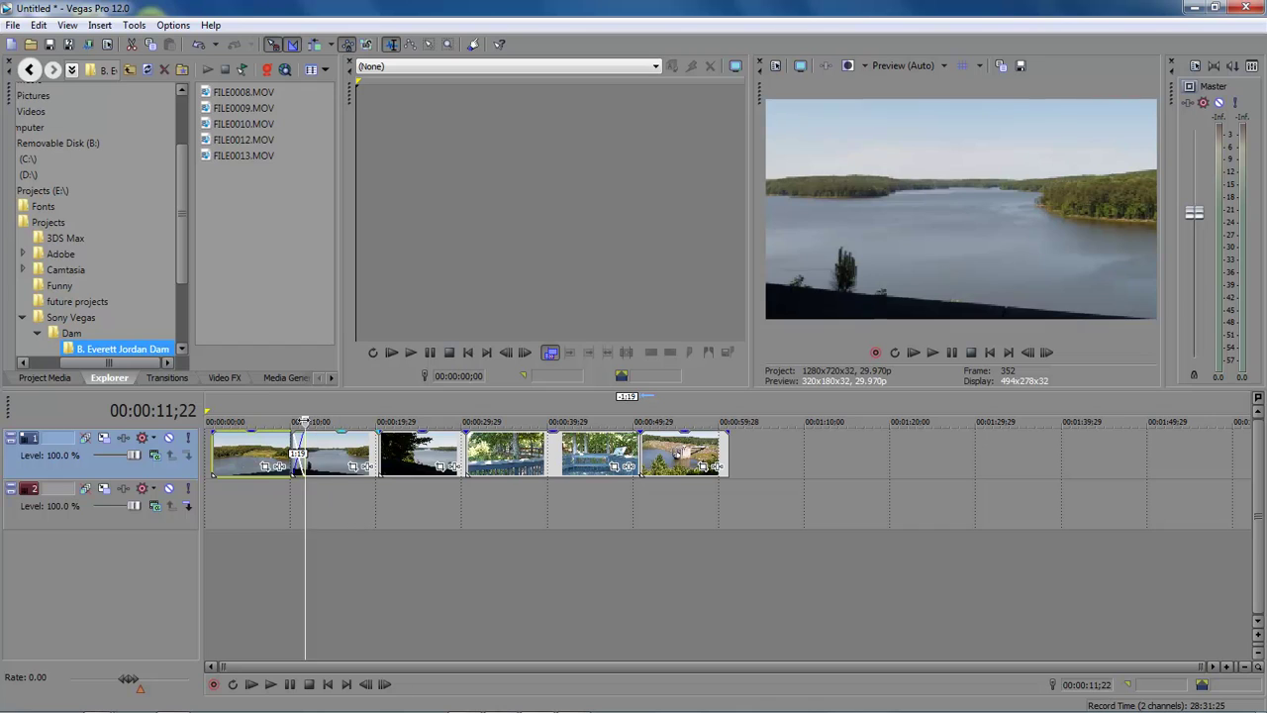
# Crossfade the third clip onto the second and the deck clip onto the tree clip
pyautogui.doubleClick(383, 447)
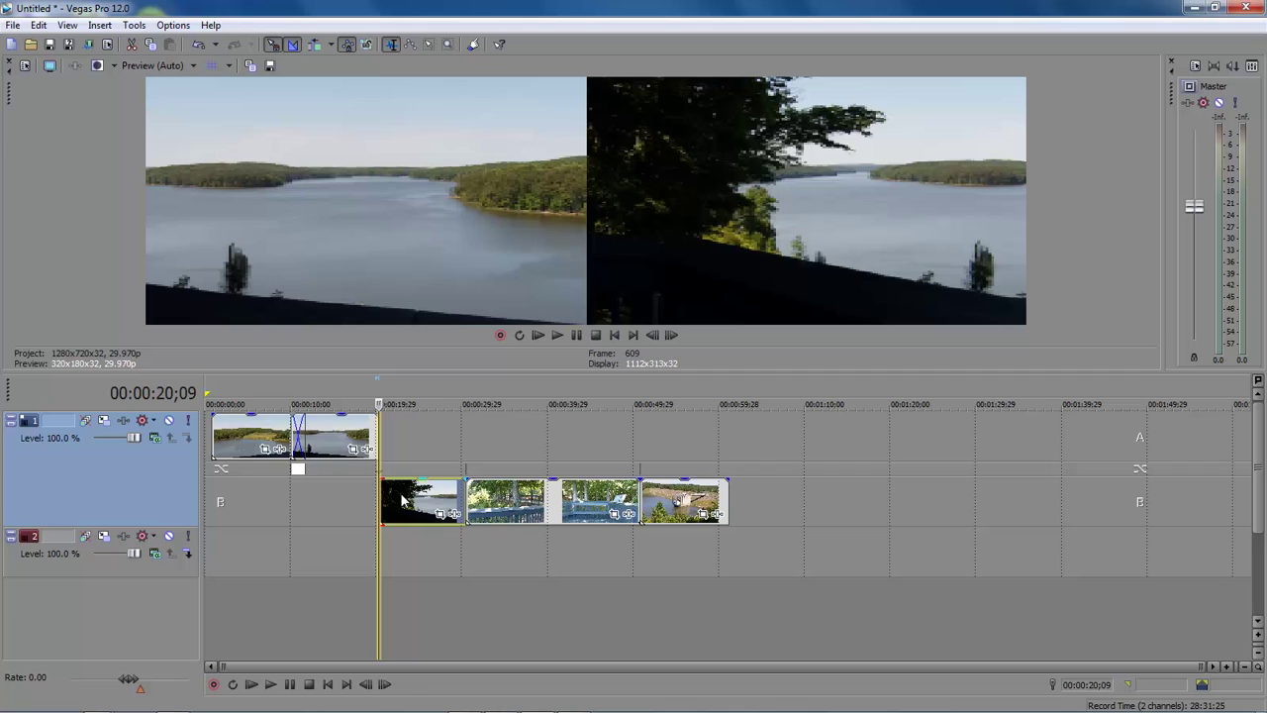
pyautogui.moveTo(405, 500); pyautogui.dragTo(385, 500)
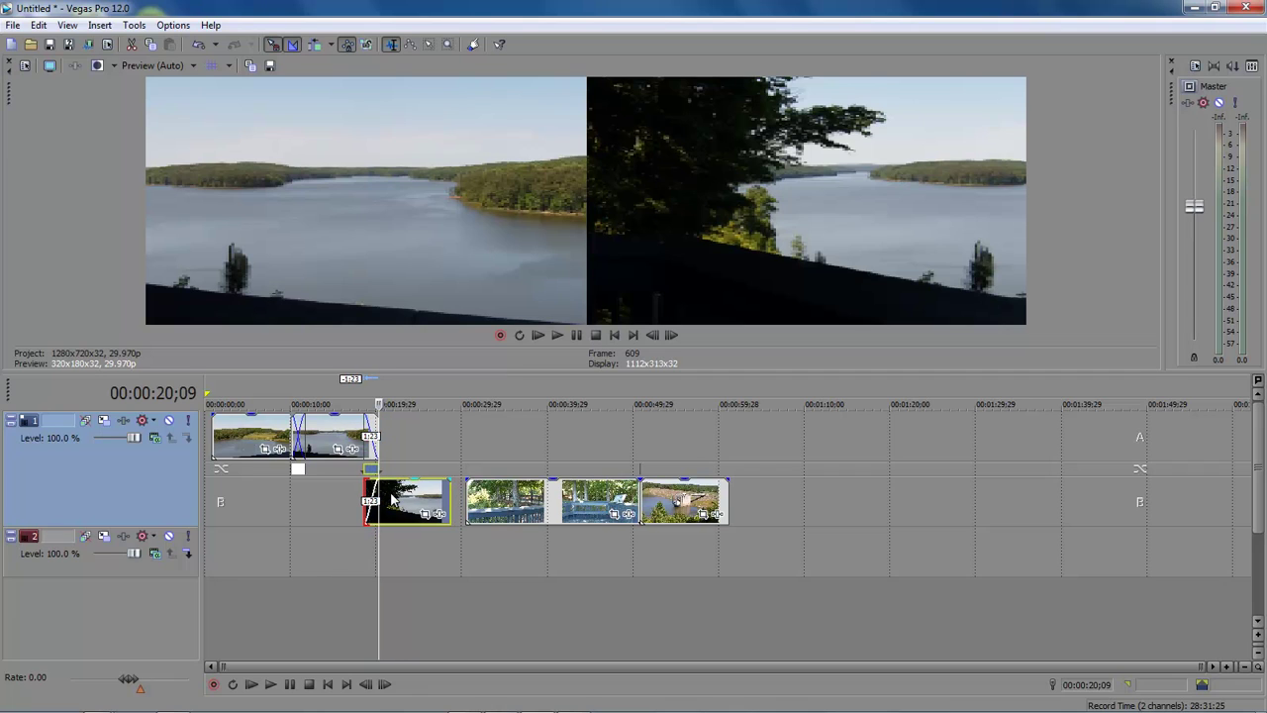
pyautogui.click(378, 426)
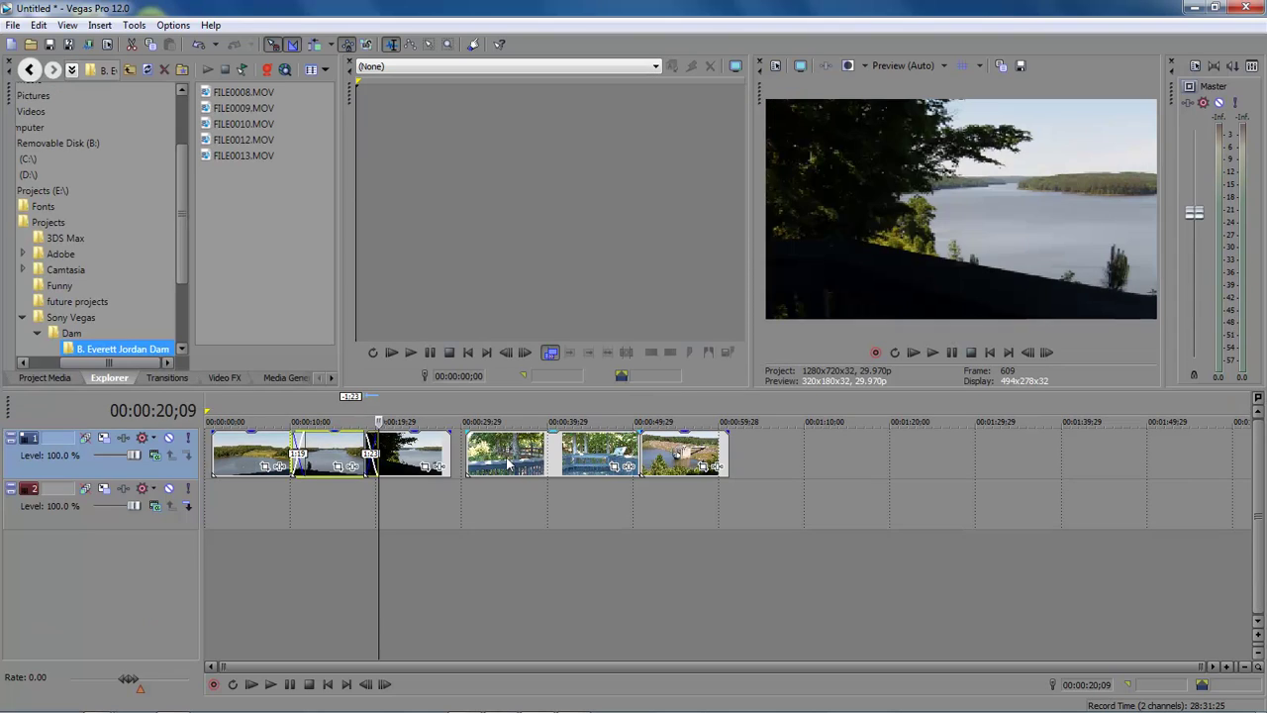
pyautogui.moveTo(494, 465); pyautogui.dragTo(480, 465)
pyautogui.click(452, 450)
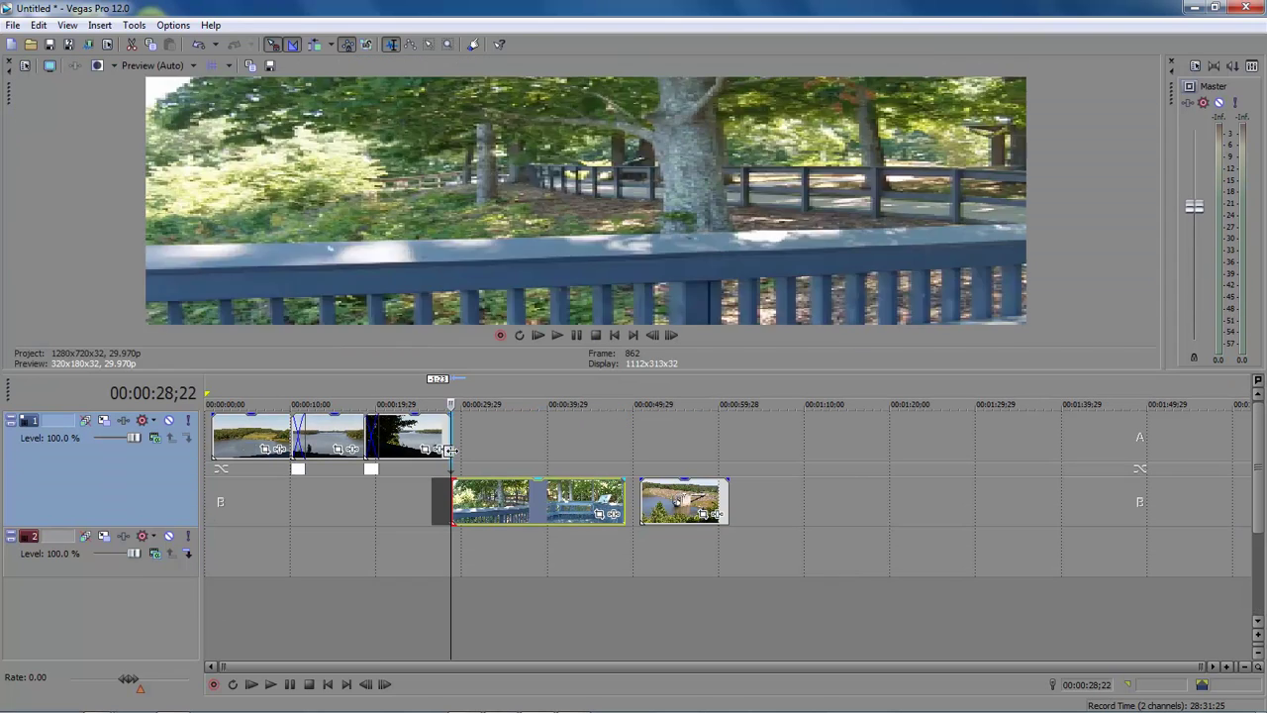
pyautogui.moveTo(473, 497); pyautogui.dragTo(454, 495)
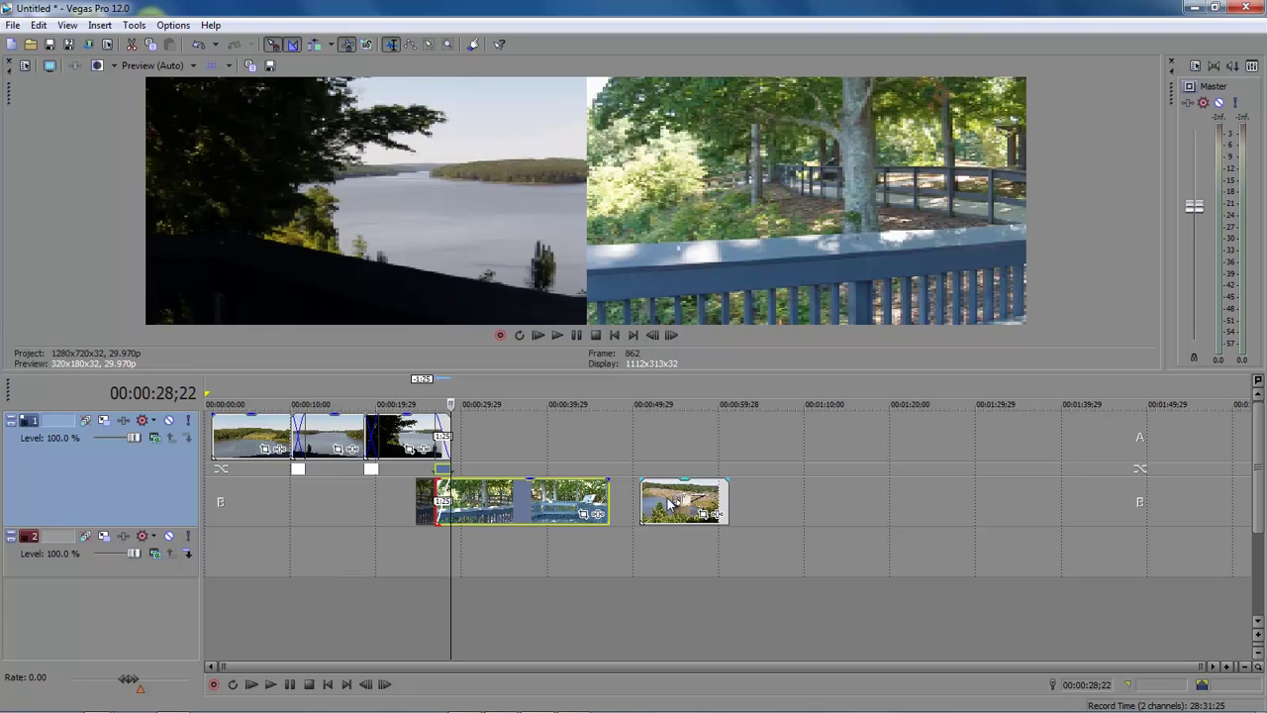
# Close the gap before the dam clip, crossfade it with the previous clip, and collapse the track
pyautogui.moveTo(682, 512); pyautogui.dragTo(648, 512)
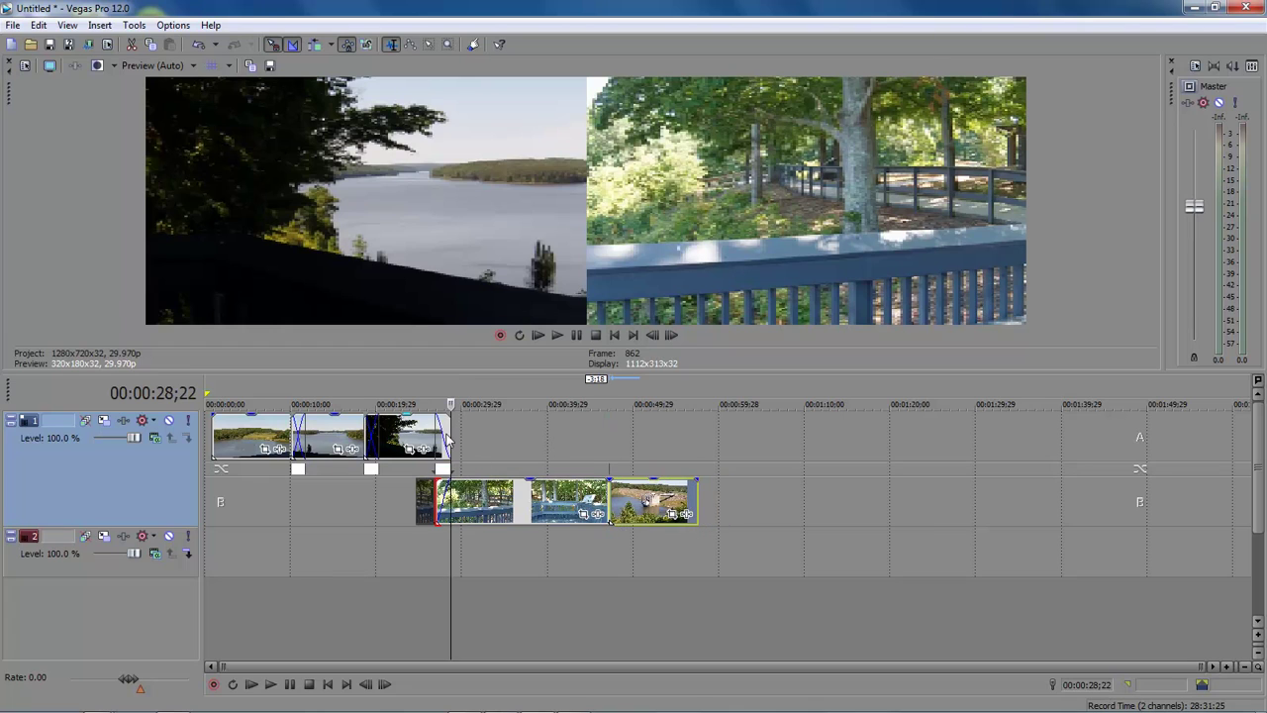
pyautogui.click(448, 440)
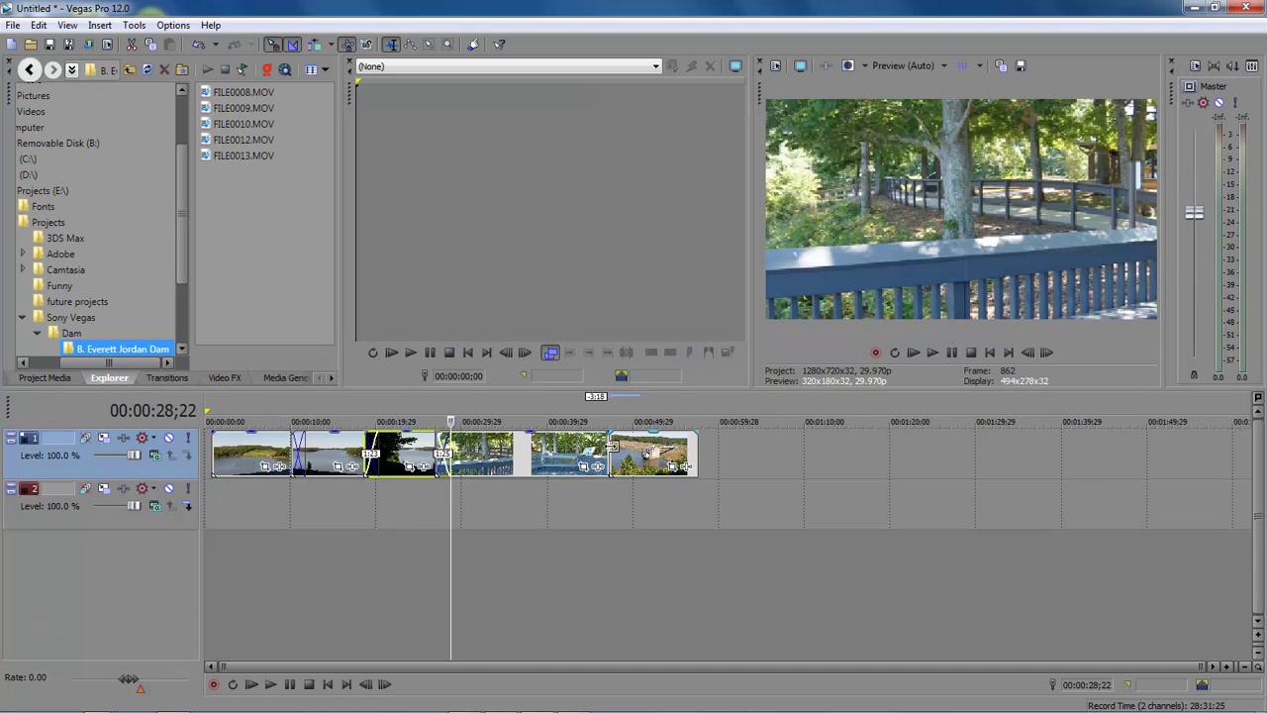
pyautogui.click(612, 447)
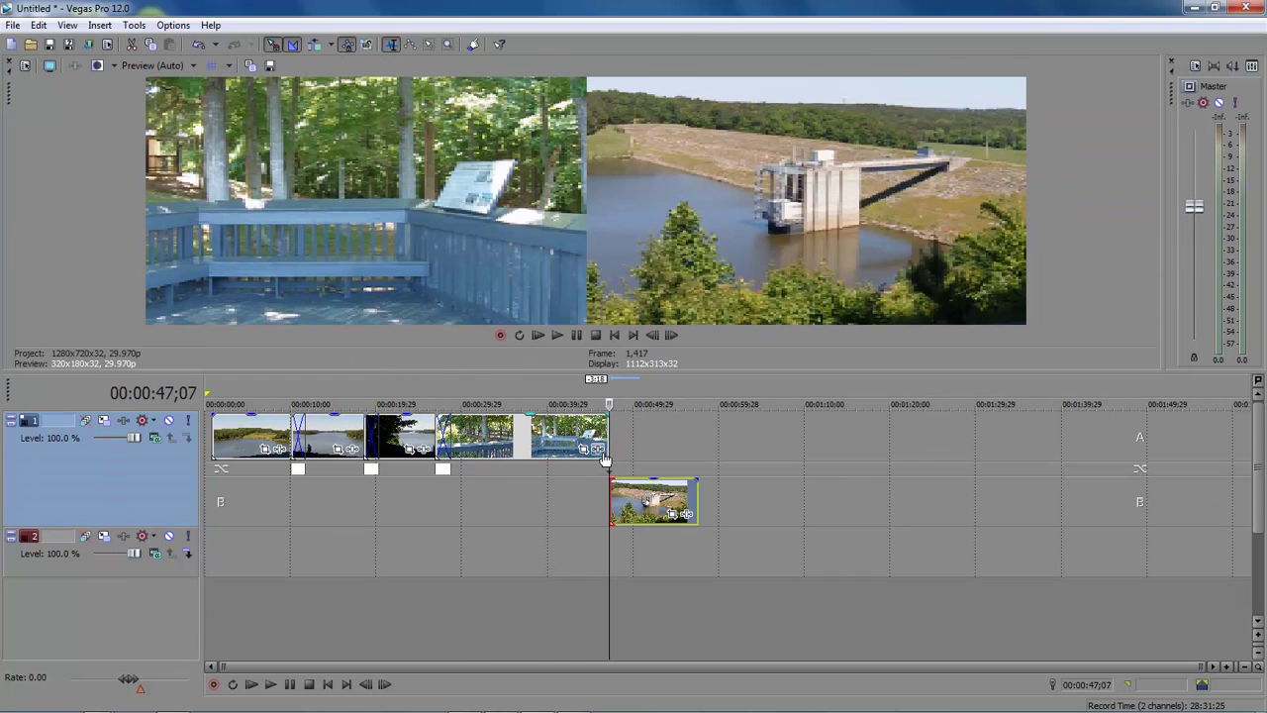
pyautogui.moveTo(627, 512); pyautogui.dragTo(611, 510)
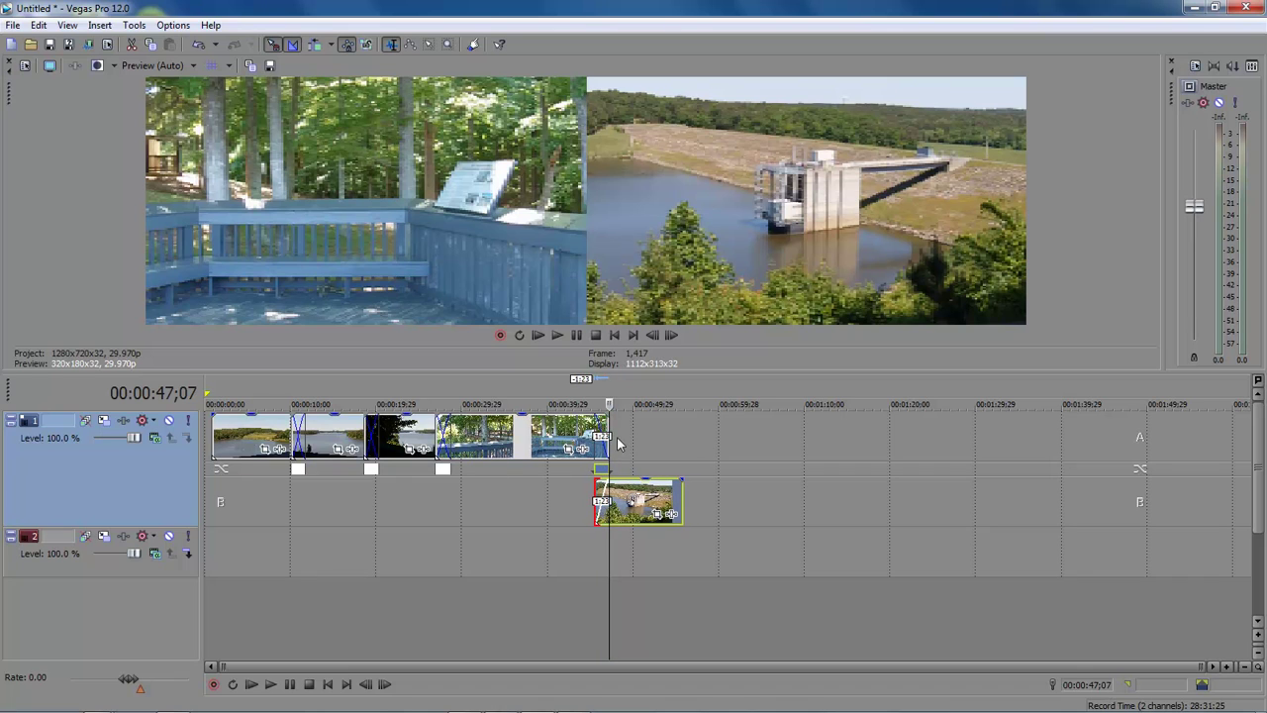
pyautogui.click(574, 447)
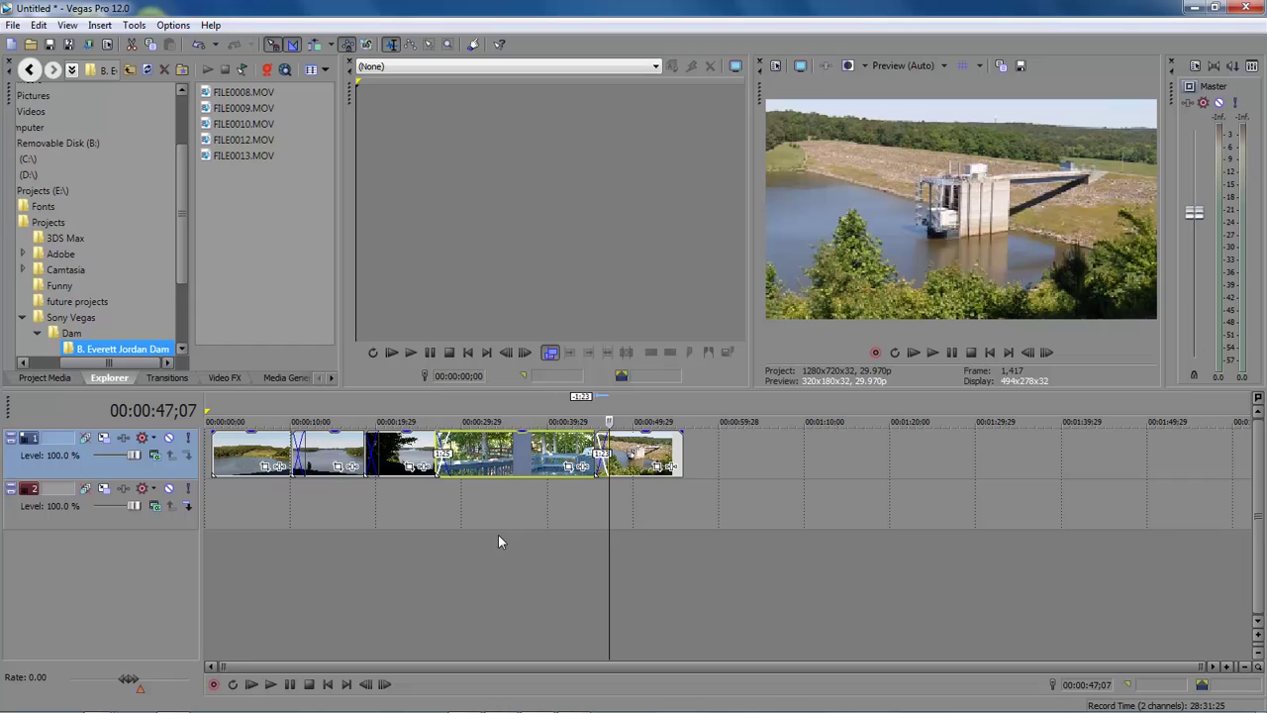
# Widen the video preview and play through the first and second crossfades
pyautogui.click(290, 416)
pyautogui.click(284, 416)
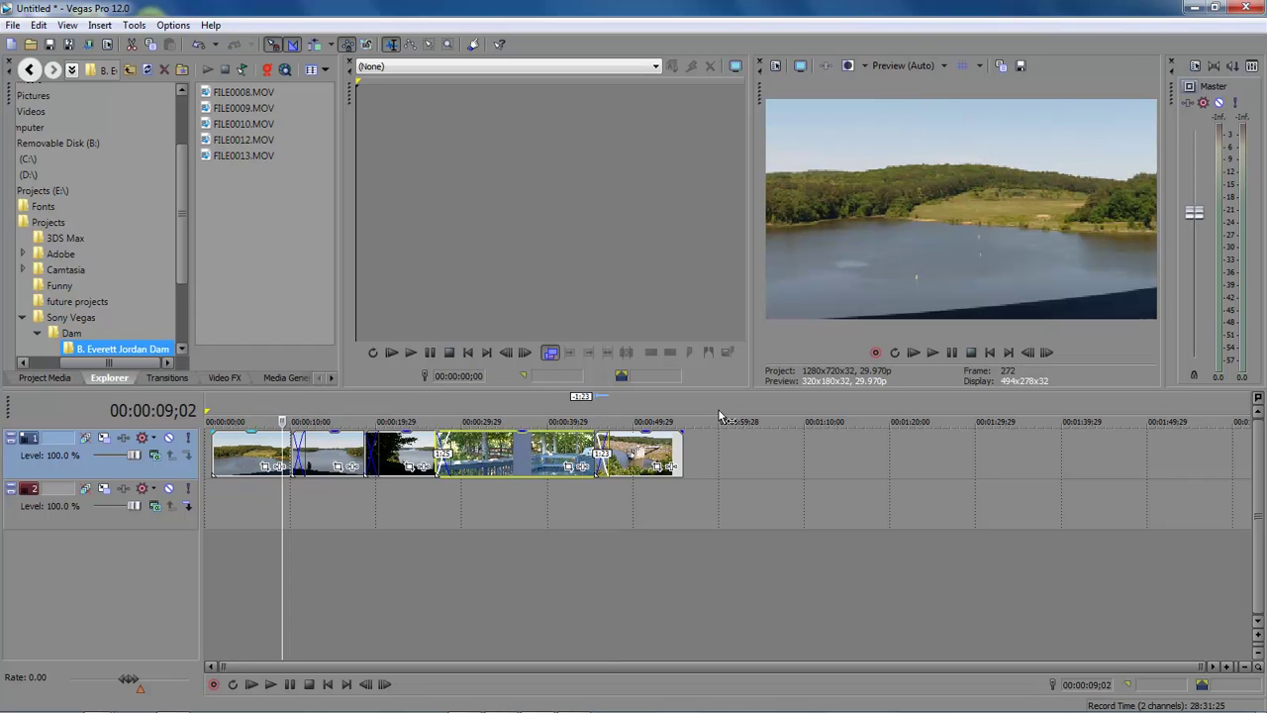
pyautogui.moveTo(760, 278); pyautogui.dragTo(460, 269)
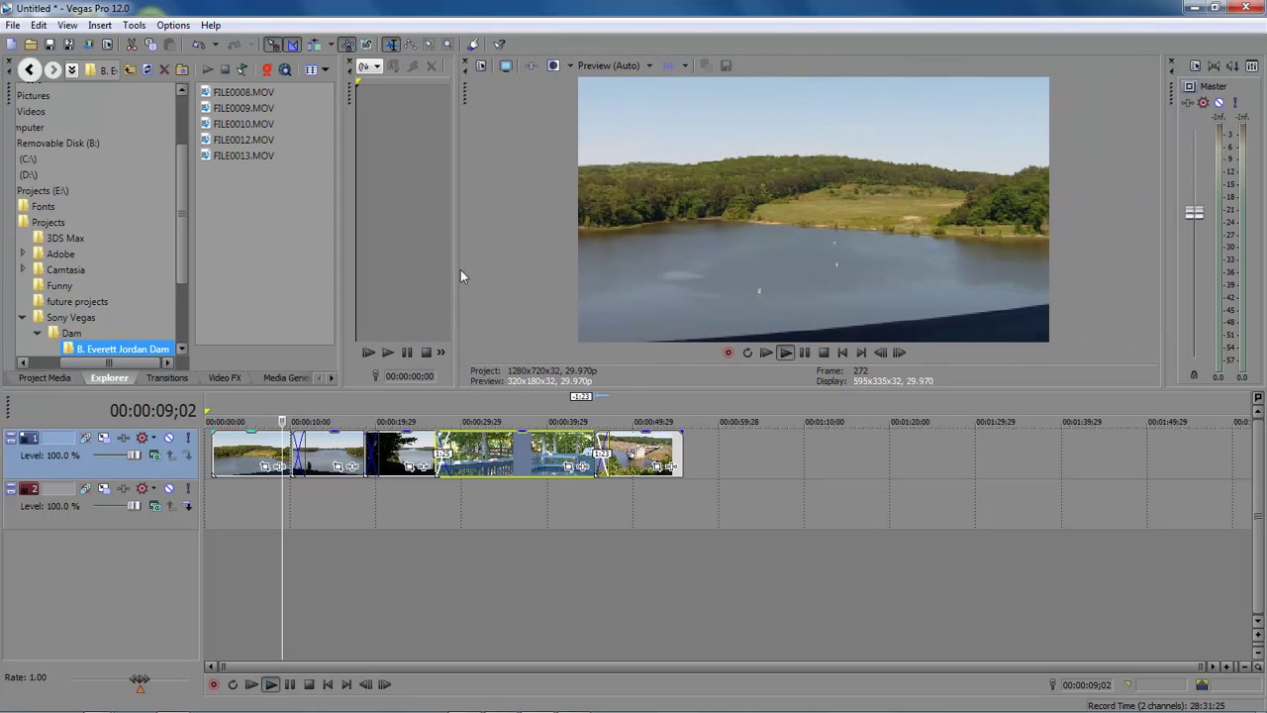
pyautogui.press('space')
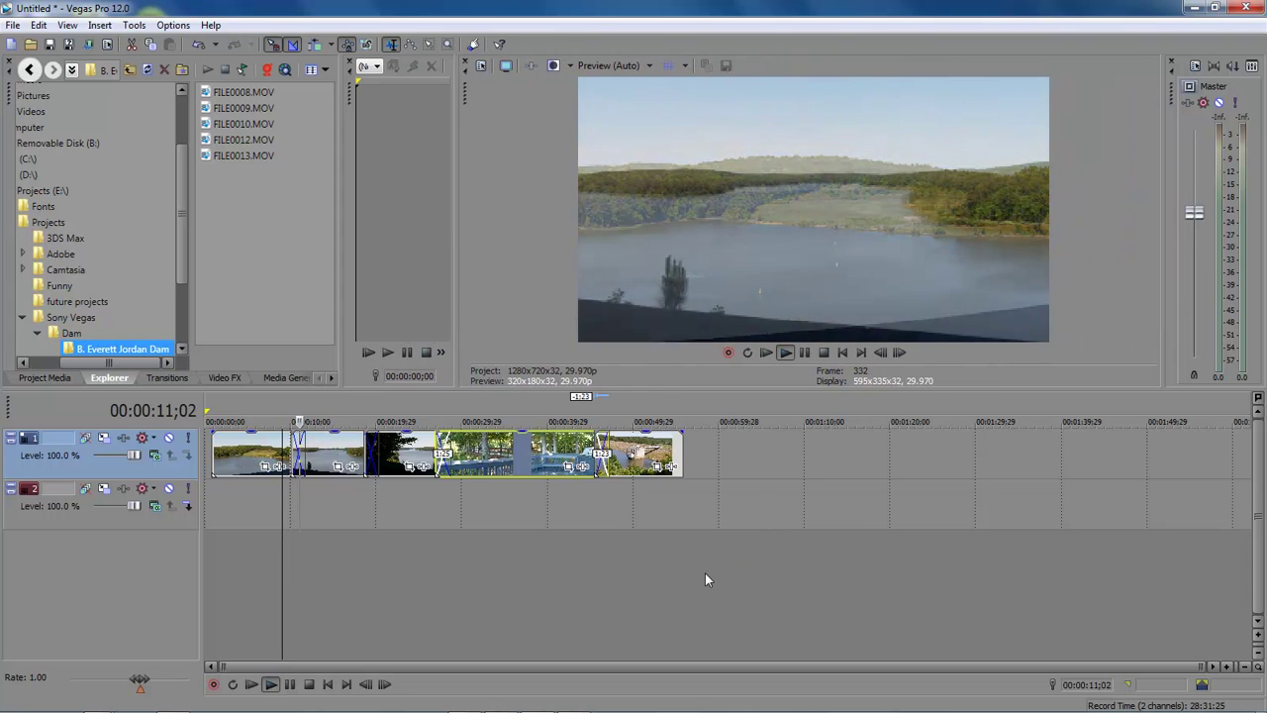
pyautogui.click(354, 498)
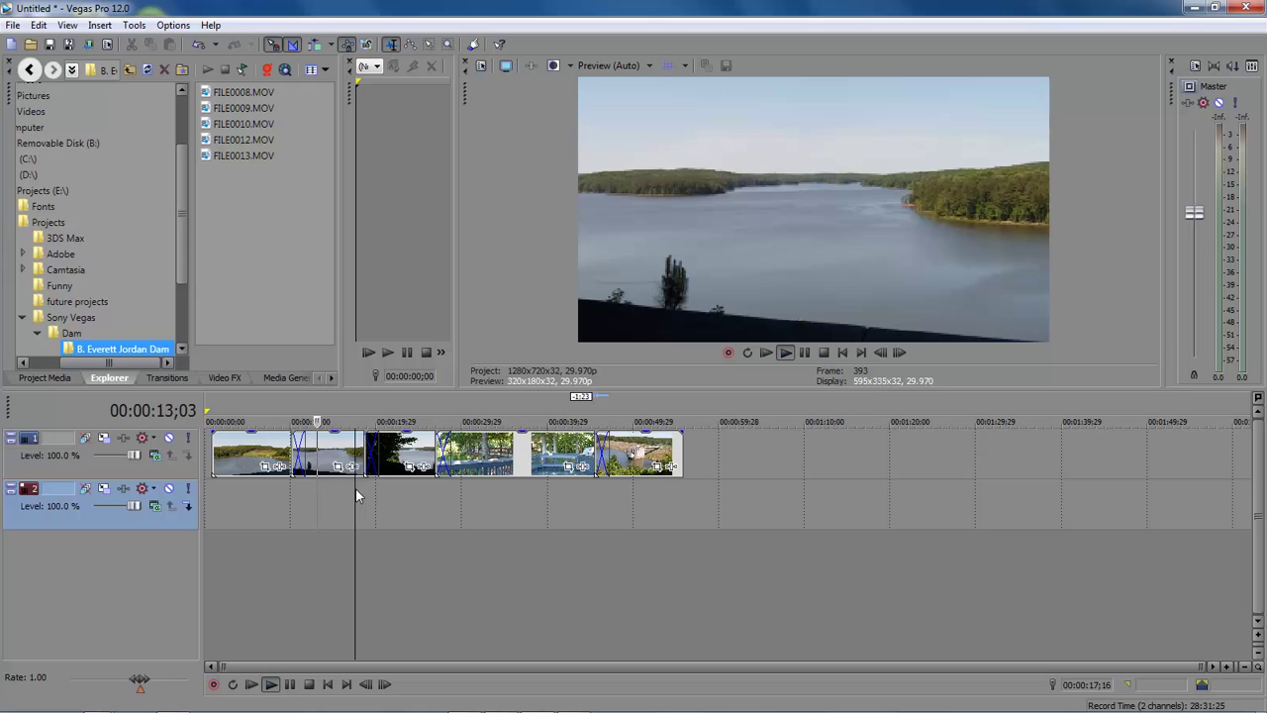
pyautogui.press('space')
pyautogui.press('space')
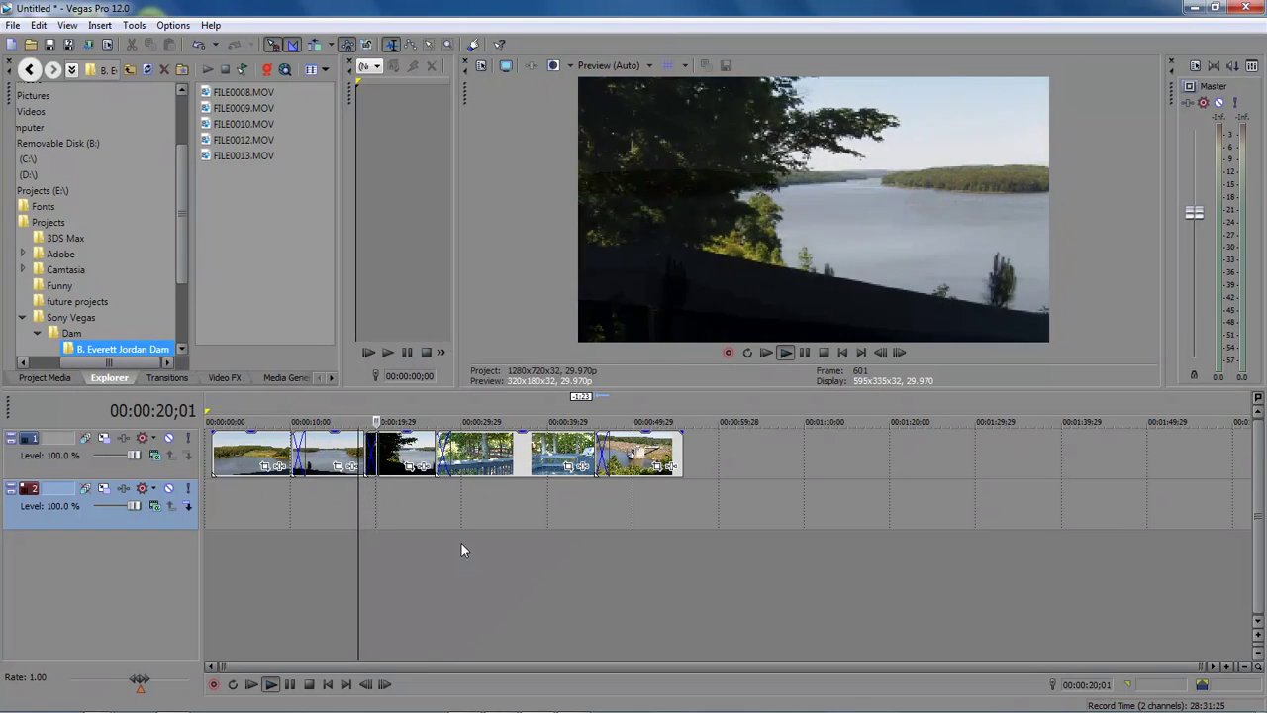
pyautogui.press('space')
# Play through the third and last crossfades, stopping in the dam clip at 00:00:44;07
pyautogui.click(429, 416)
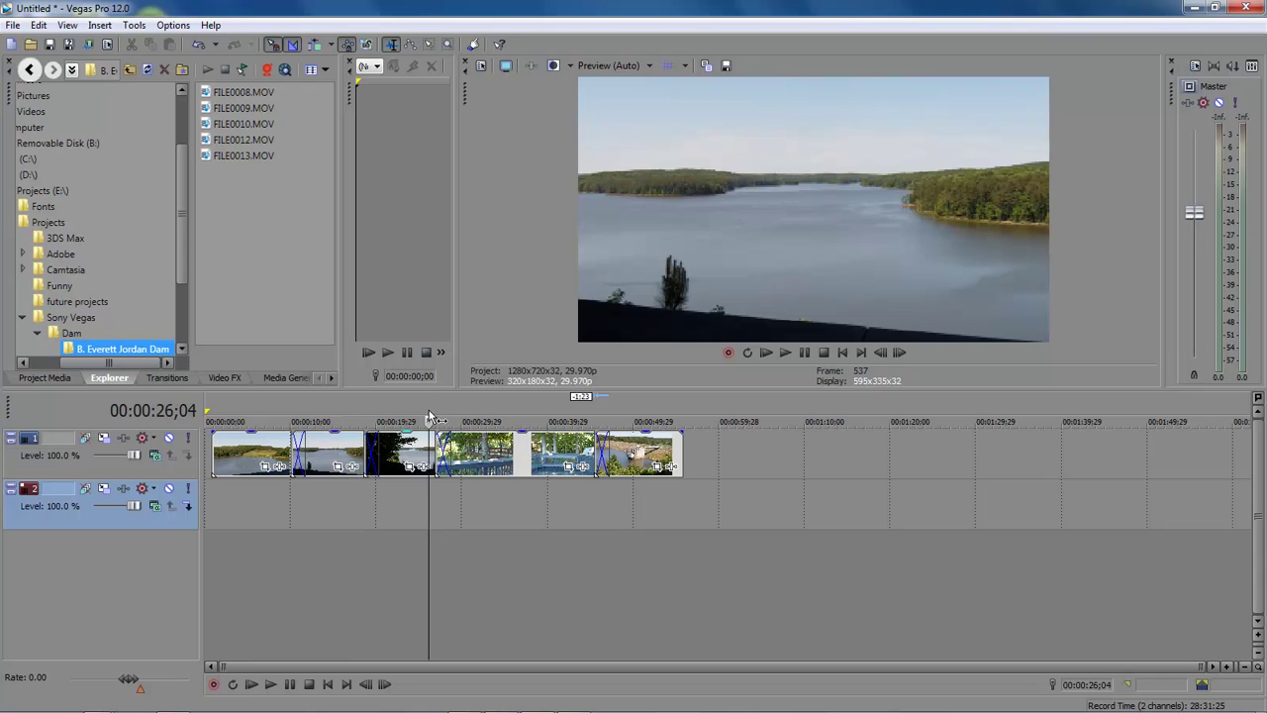
pyautogui.press('space')
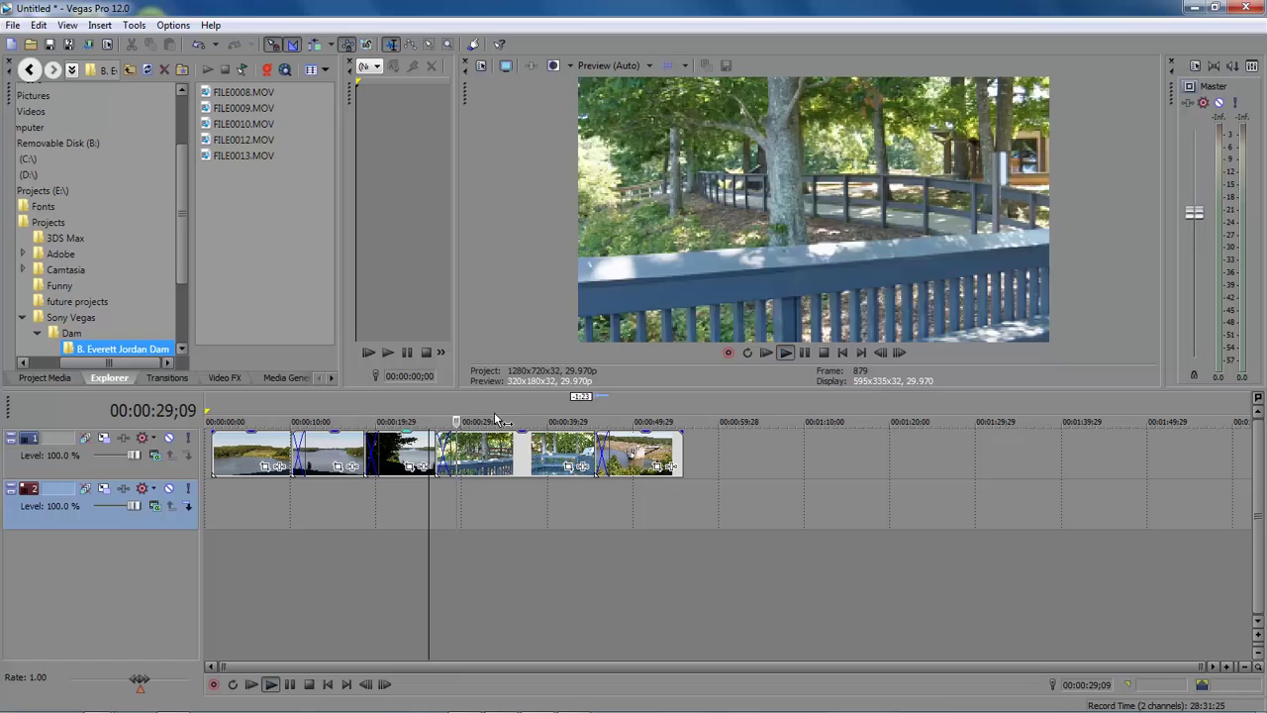
pyautogui.press('space')
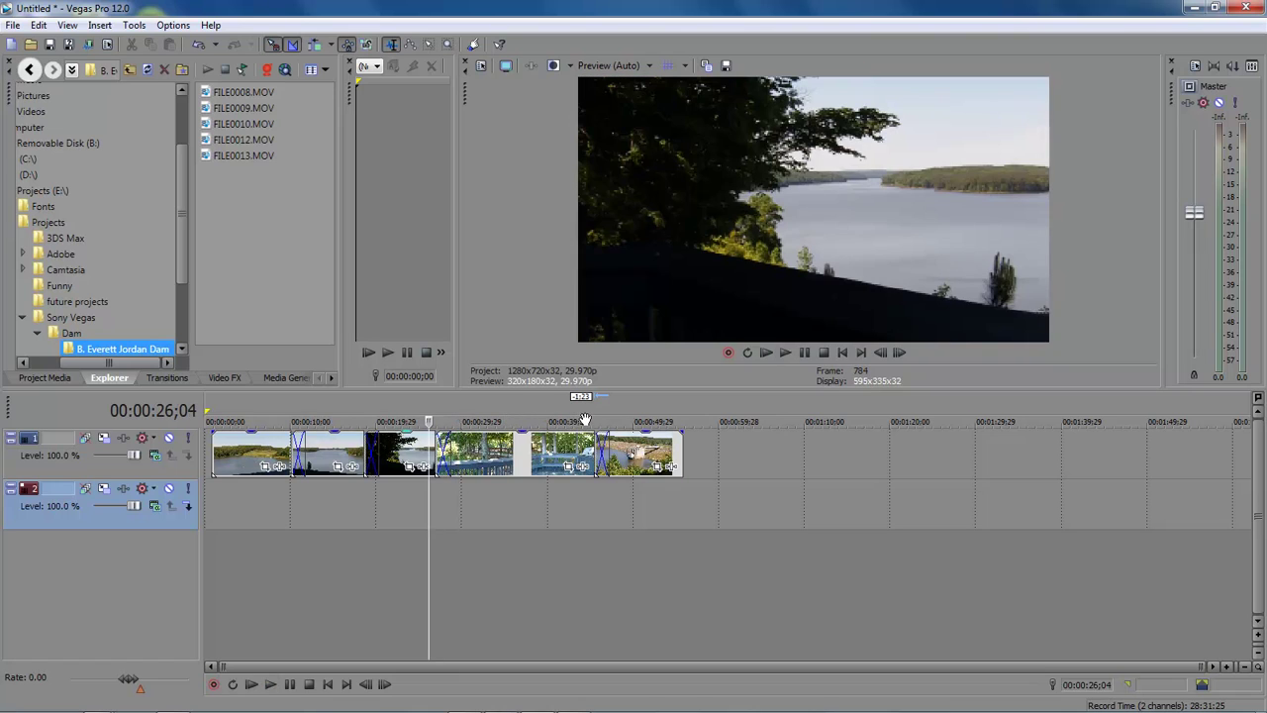
pyautogui.click(584, 416)
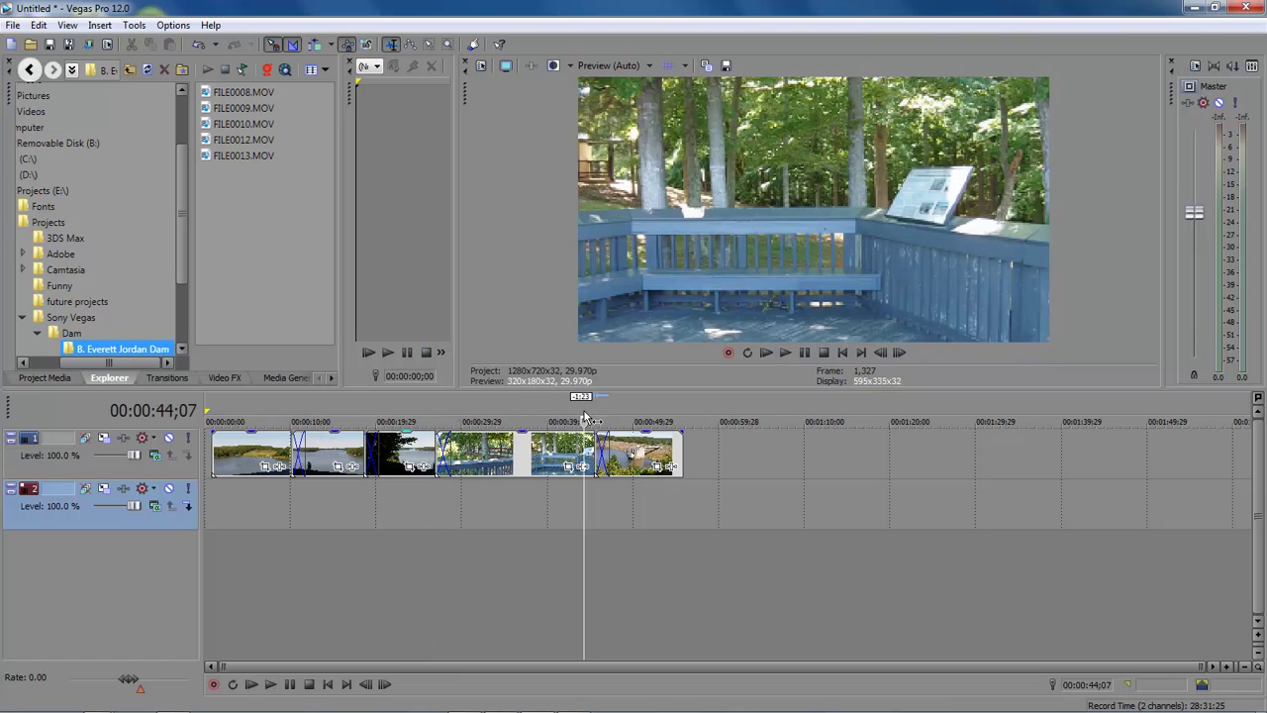
pyautogui.press('space')
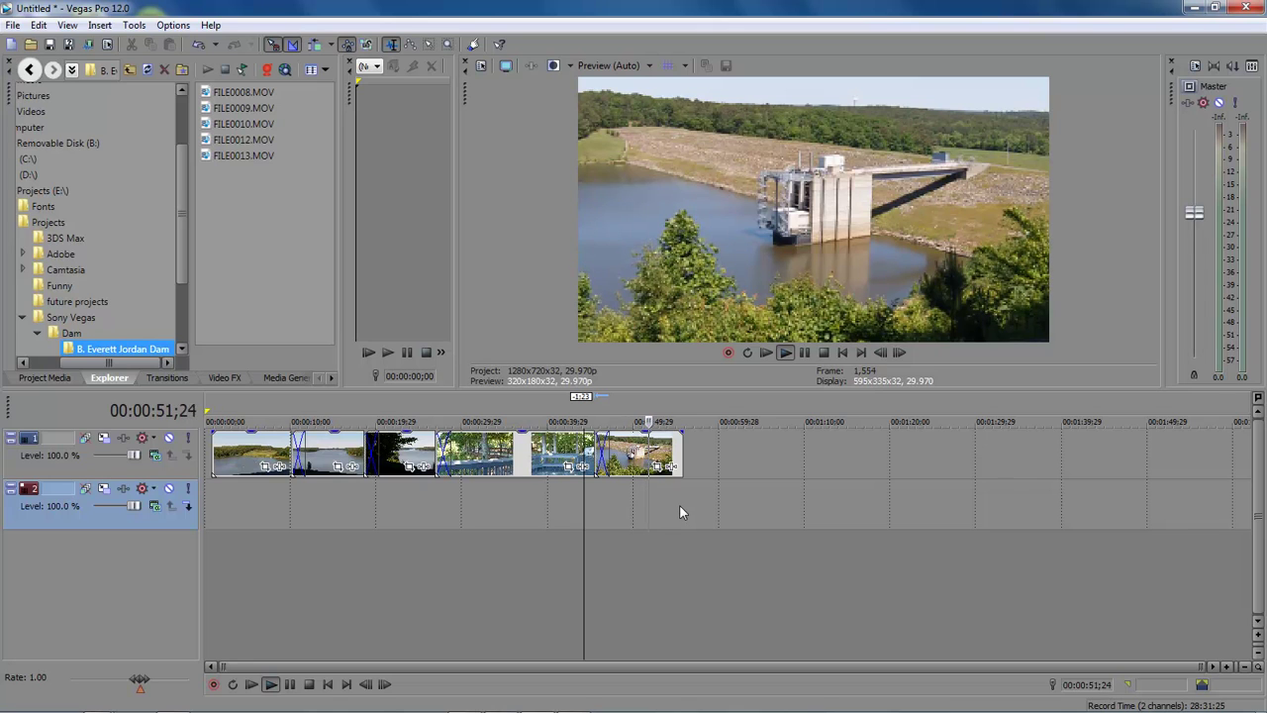
pyautogui.press('space')
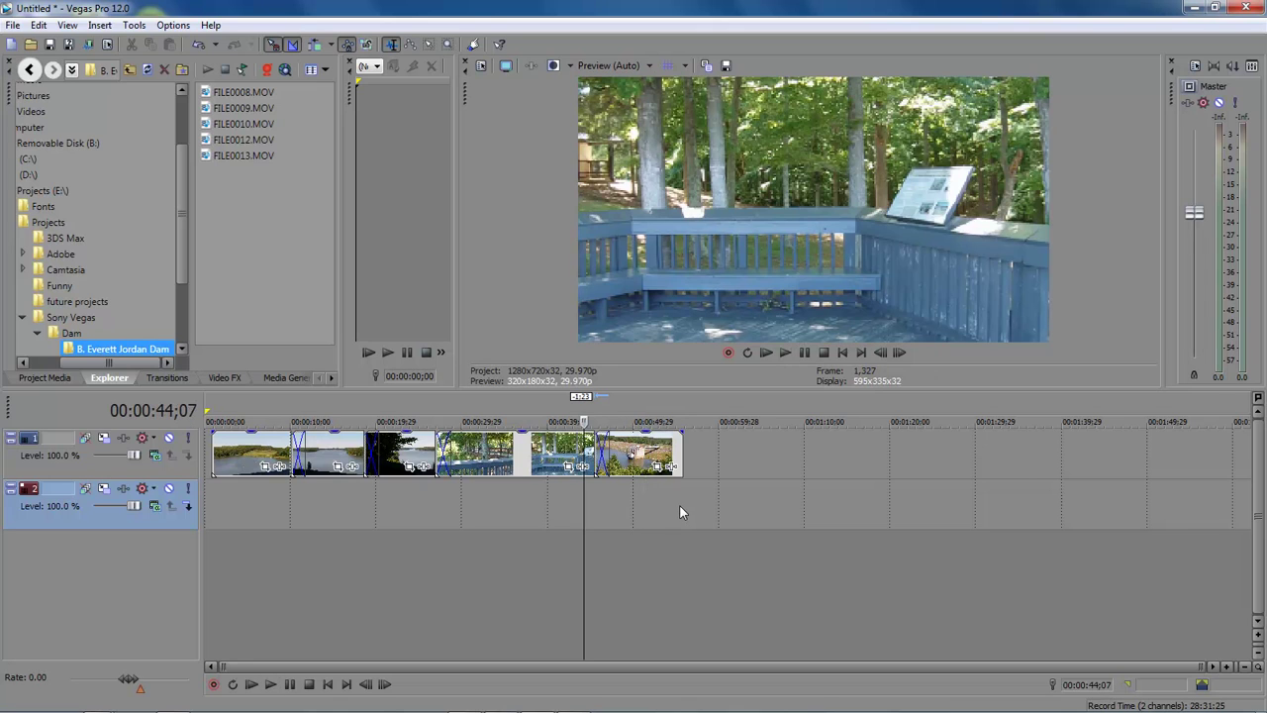